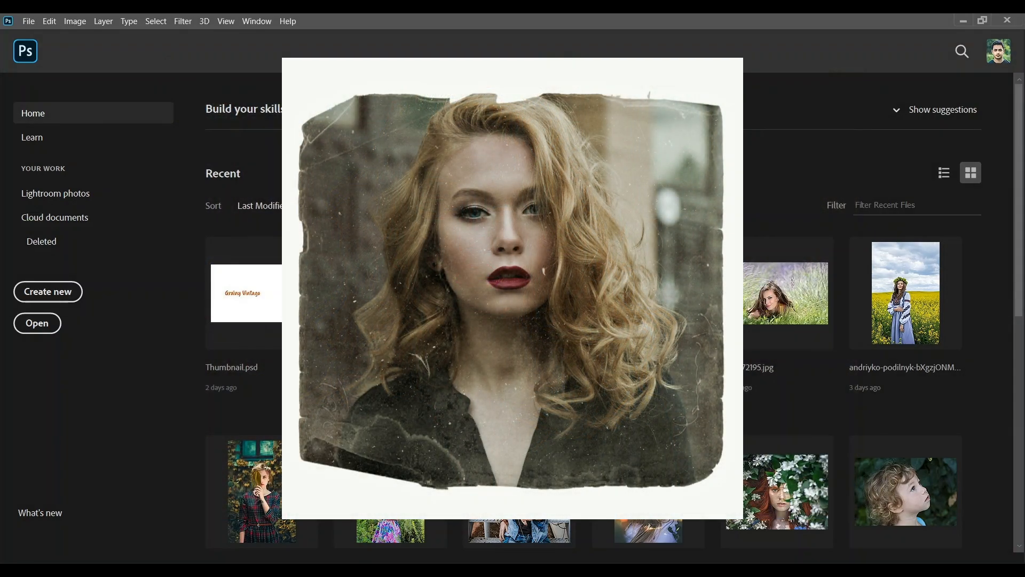
# Step: Create a new white RGB document of 2000 x 2000 pixels at 300 pixels per inch
pyautogui.click(47, 291)
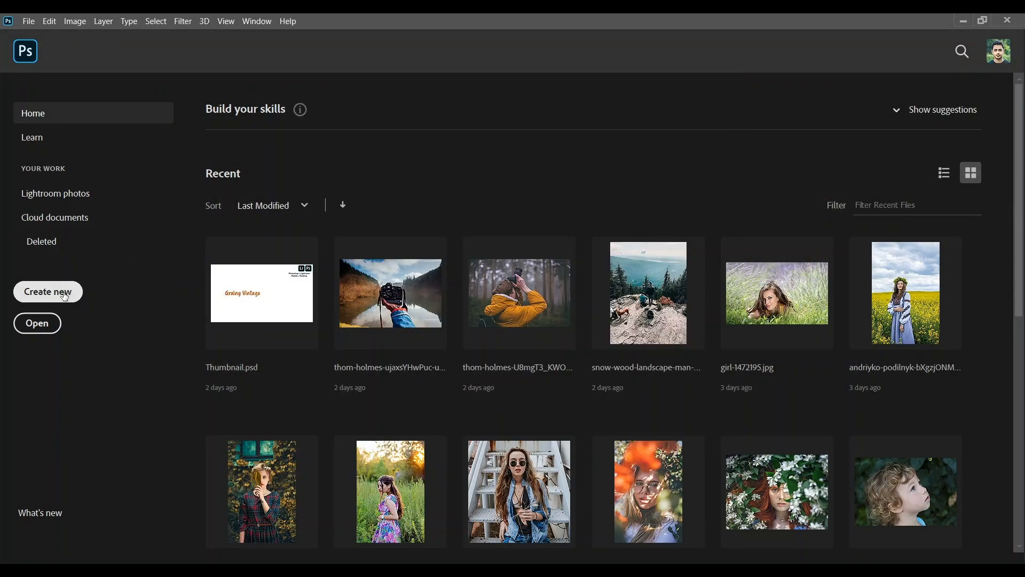
pyautogui.doubleClick(684, 159)
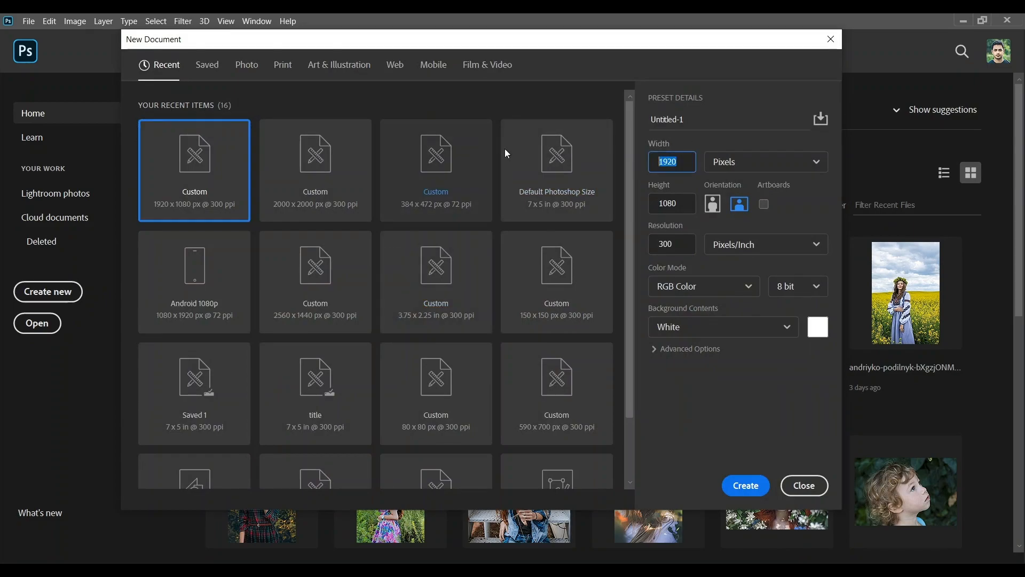
pyautogui.write('2000')
pyautogui.doubleClick(681, 205)
pyautogui.write('200')
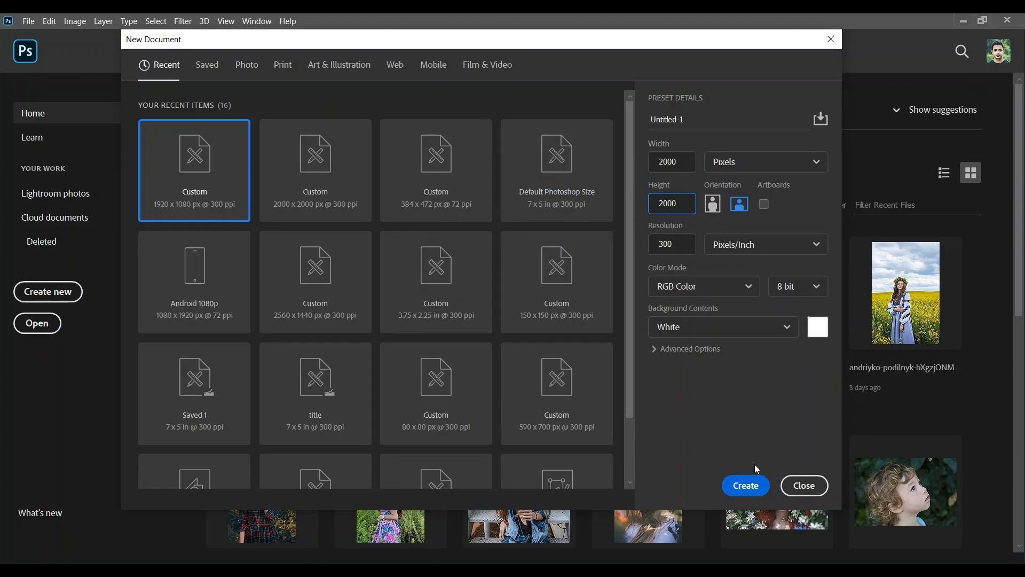
pyautogui.click(763, 480)
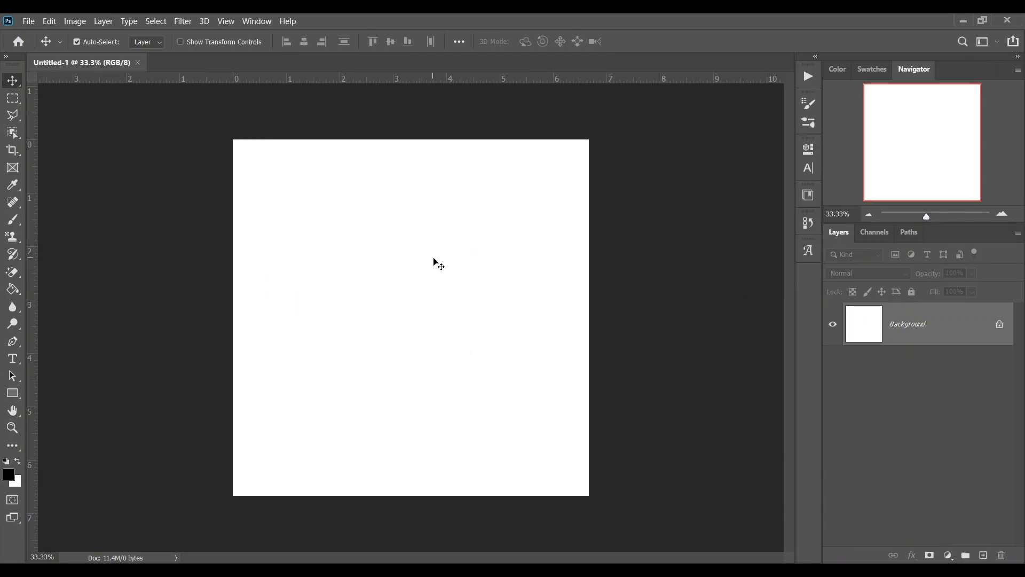
# Step: Place the girl-1848454 photo as an embedded image, scale it to about 55%, and position the woman near the canvas centre
pyautogui.click(26, 21)
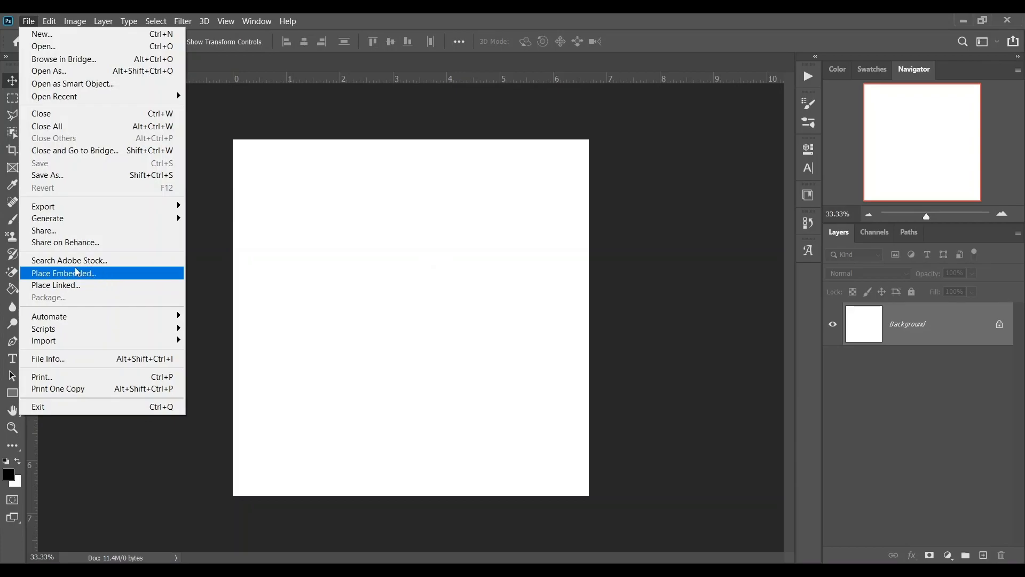
pyautogui.click(71, 275)
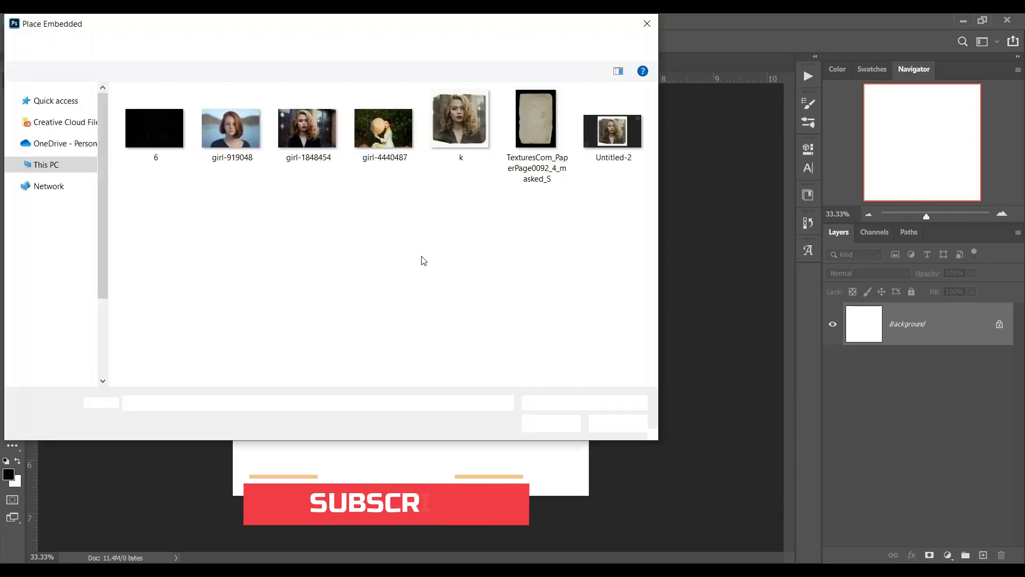
pyautogui.doubleClick(309, 143)
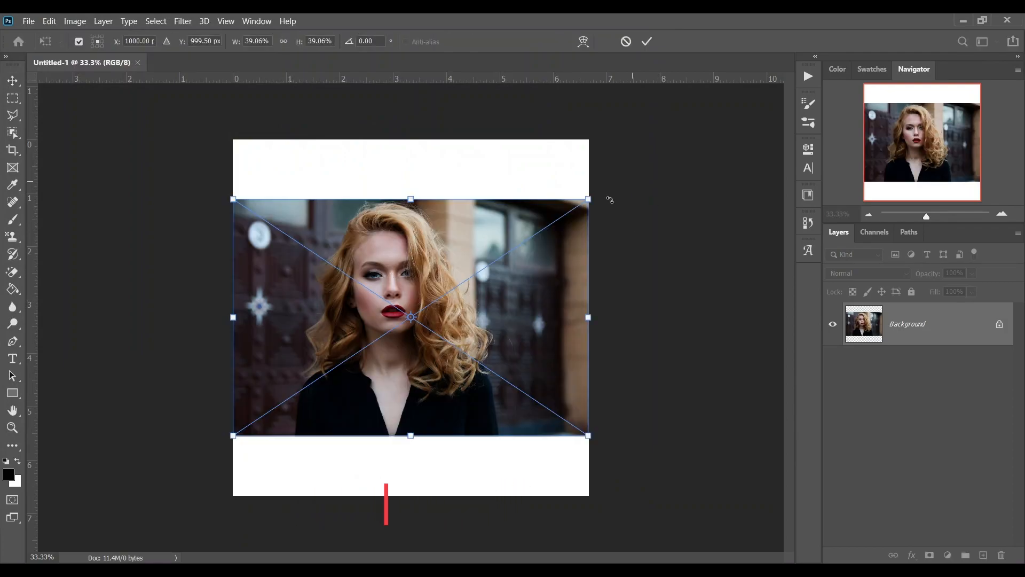
pyautogui.moveTo(586, 197); pyautogui.dragTo(648, 136)
pyautogui.moveTo(482, 197); pyautogui.dragTo(501, 203)
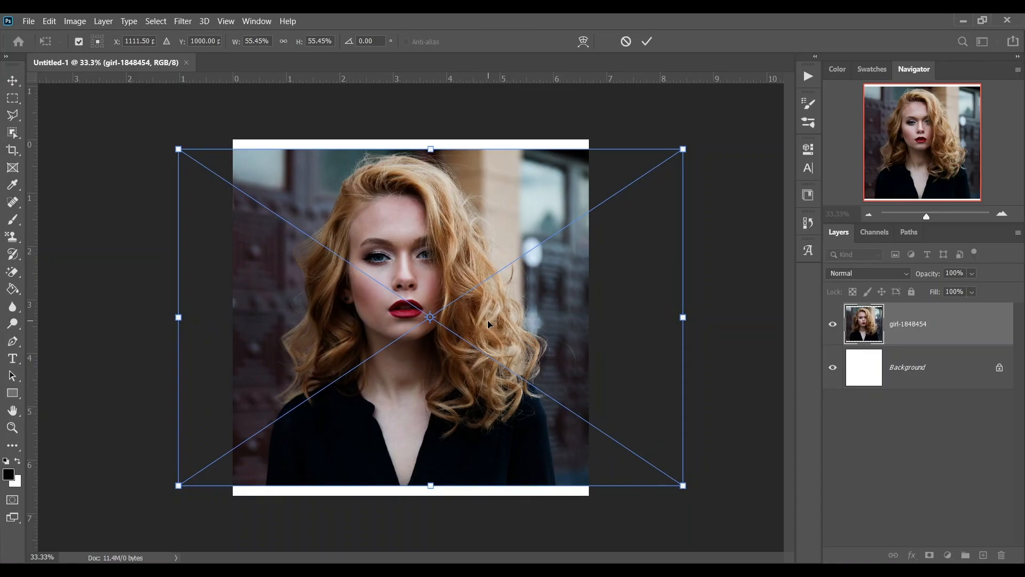
pyautogui.press('Return')
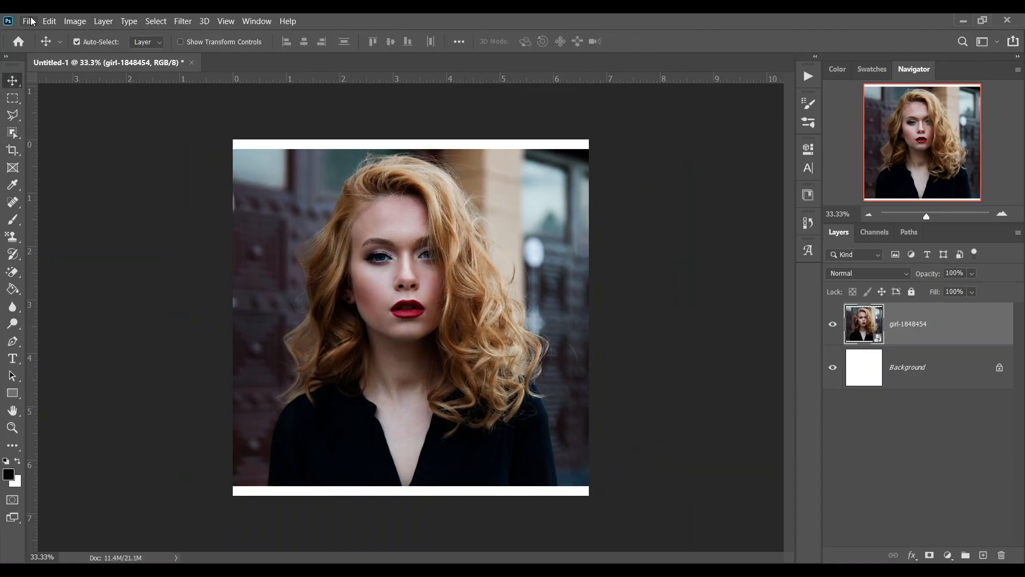
# Step: Place the TexturesCom_PaperPage0092_4_masked_S paper texture as an embedded image and rotate it 90° clockwise
pyautogui.click(29, 21)
pyautogui.click(85, 281)
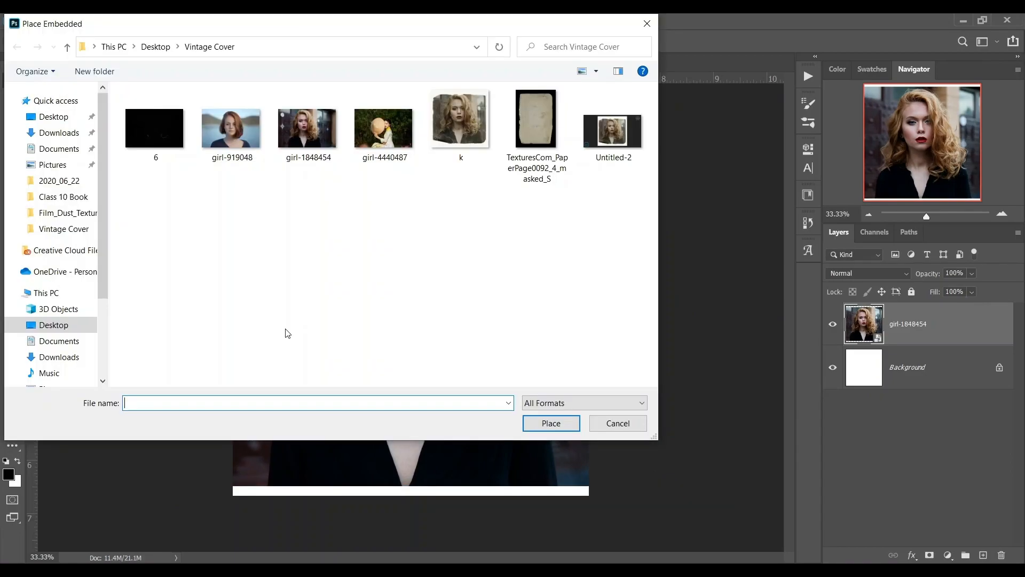
pyautogui.doubleClick(528, 127)
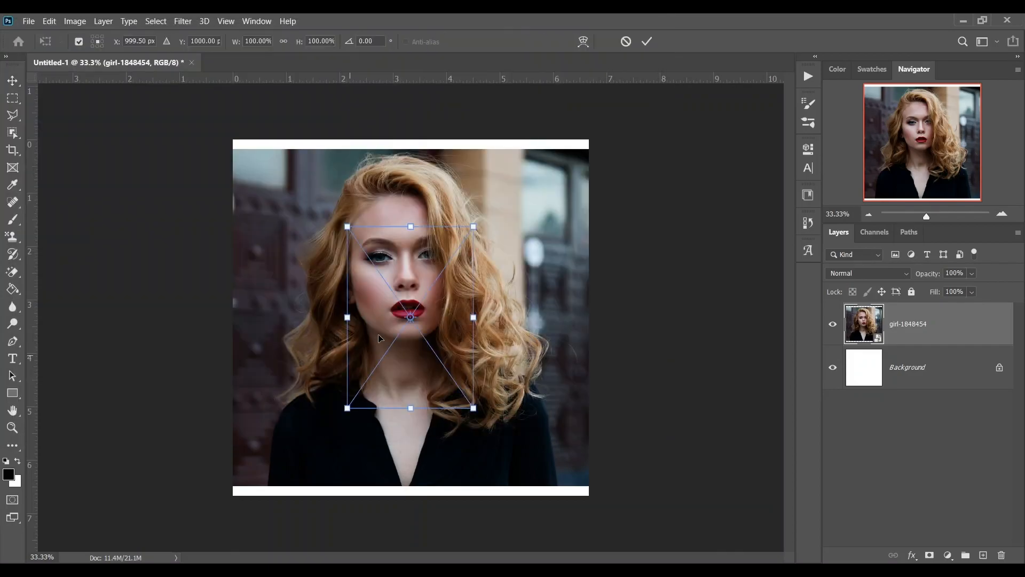
pyautogui.rightClick(441, 302)
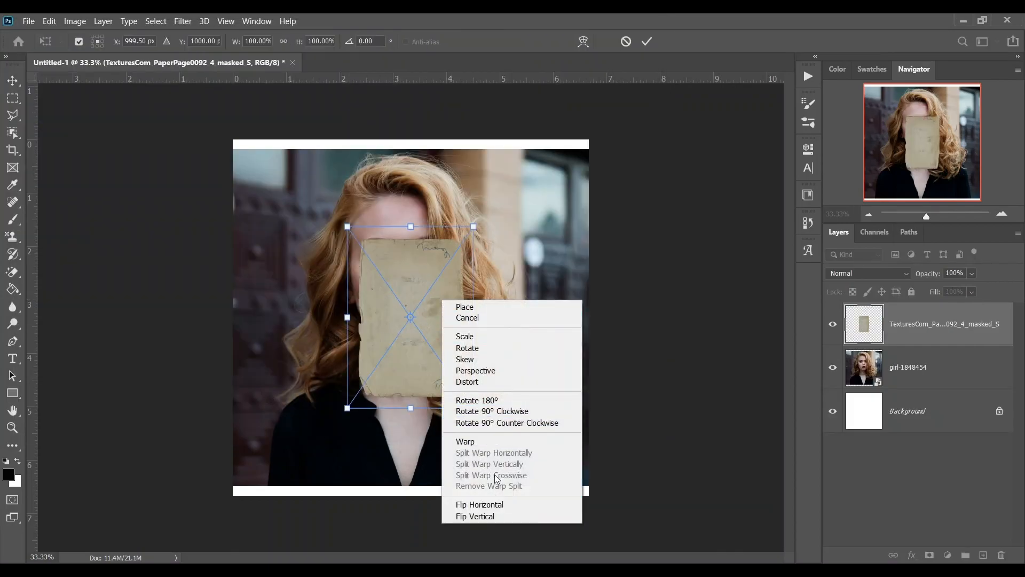
pyautogui.click(486, 416)
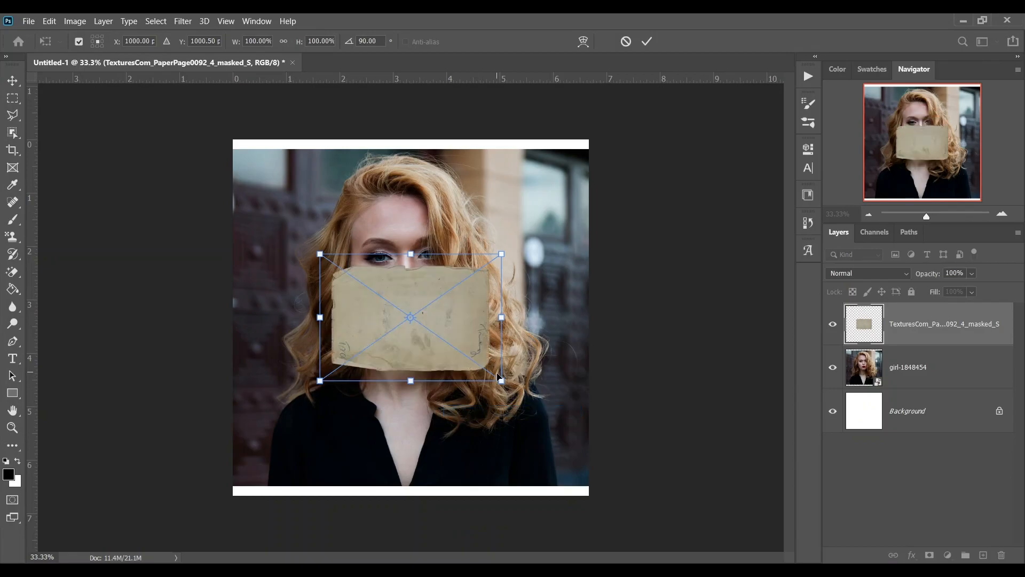
# Step: Enlarge the paper texture to about 211% and stretch it vertically until it nearly fills the canvas
pyautogui.moveTo(502, 380); pyautogui.dragTo(589, 473)
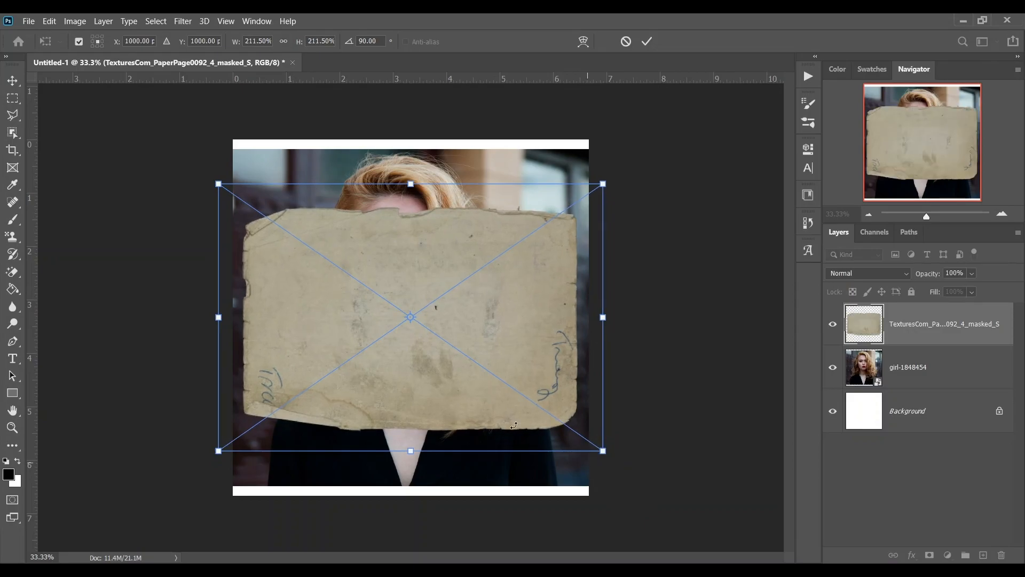
pyautogui.moveTo(410, 185); pyautogui.dragTo(429, 124)
pyautogui.press('Return')
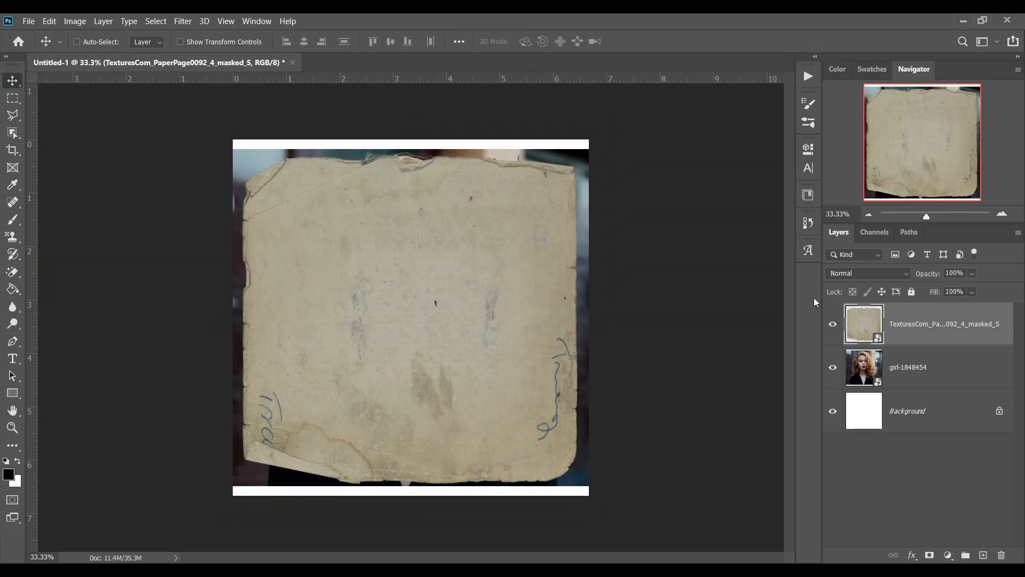
# Step: Load the paper texture's outline as a selection and use it to mask the girl-1848454 layer
pyautogui.keyDown('ctrl'); pyautogui.click(862, 326); pyautogui.keyUp('ctrl')
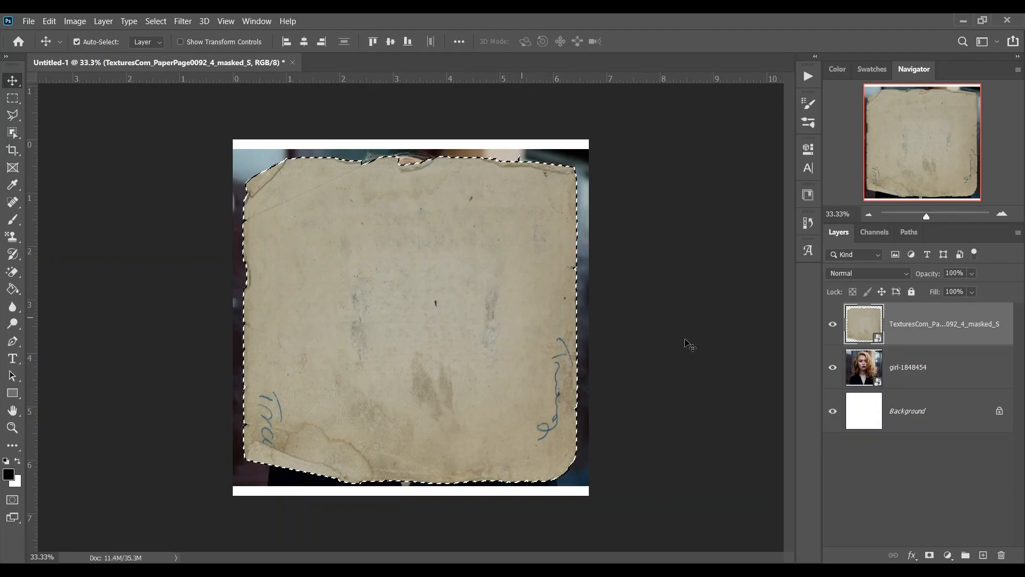
pyautogui.click(962, 375)
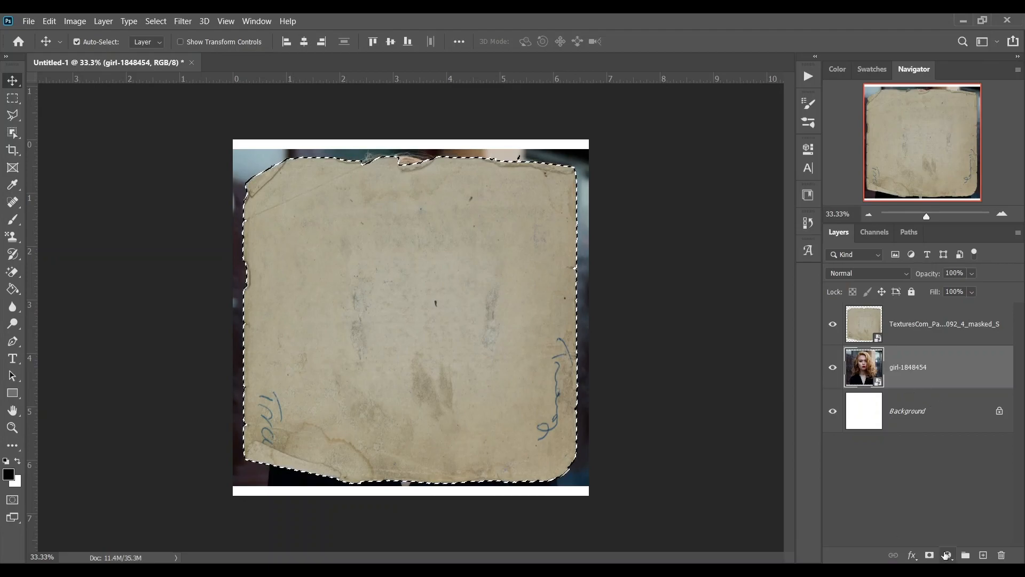
pyautogui.click(929, 555)
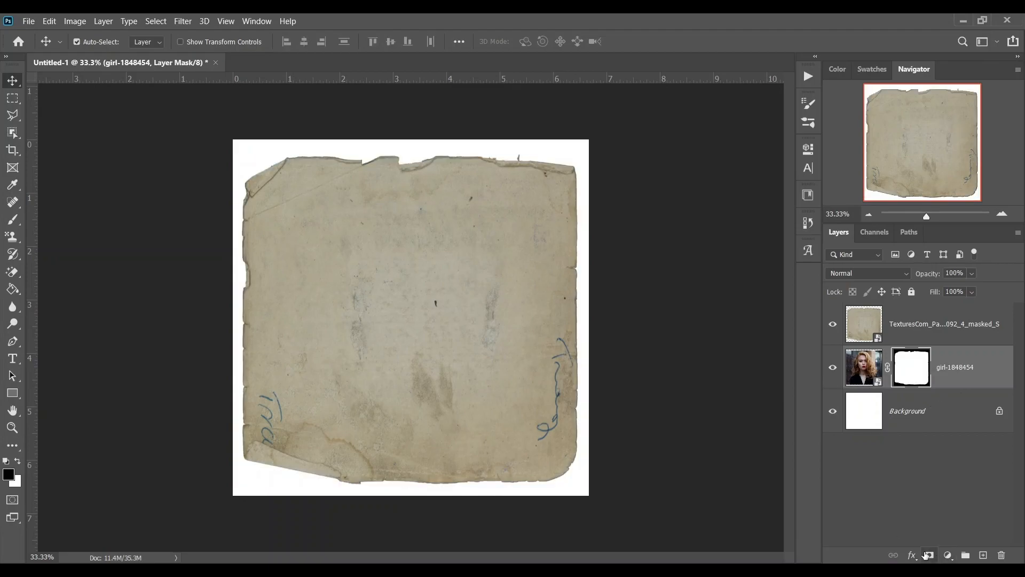
# Step: Check the masked portrait with the paper texture layer hidden, and make that layer active and visible again
pyautogui.click(832, 324)
pyautogui.click(865, 324)
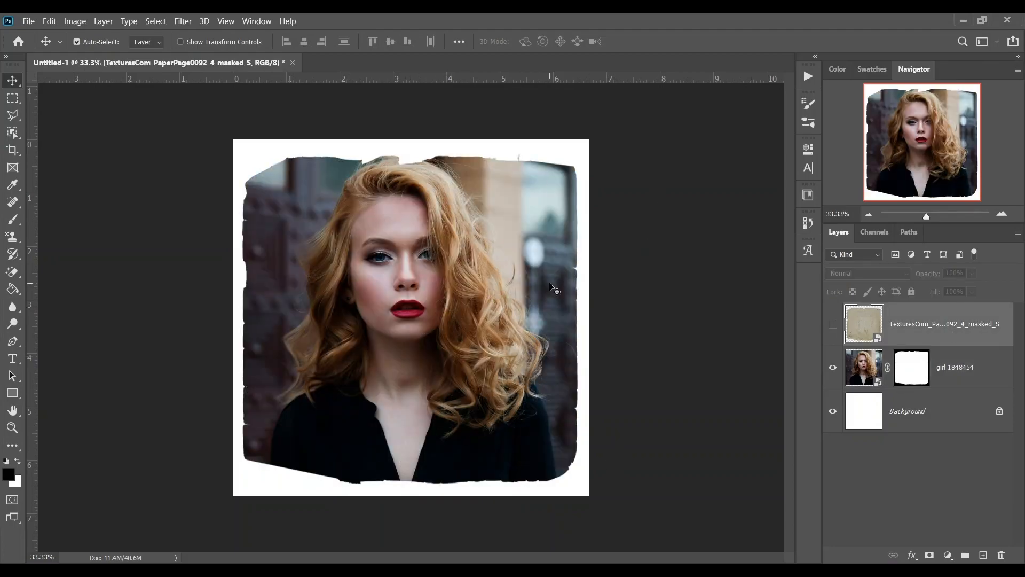
pyautogui.click(832, 324)
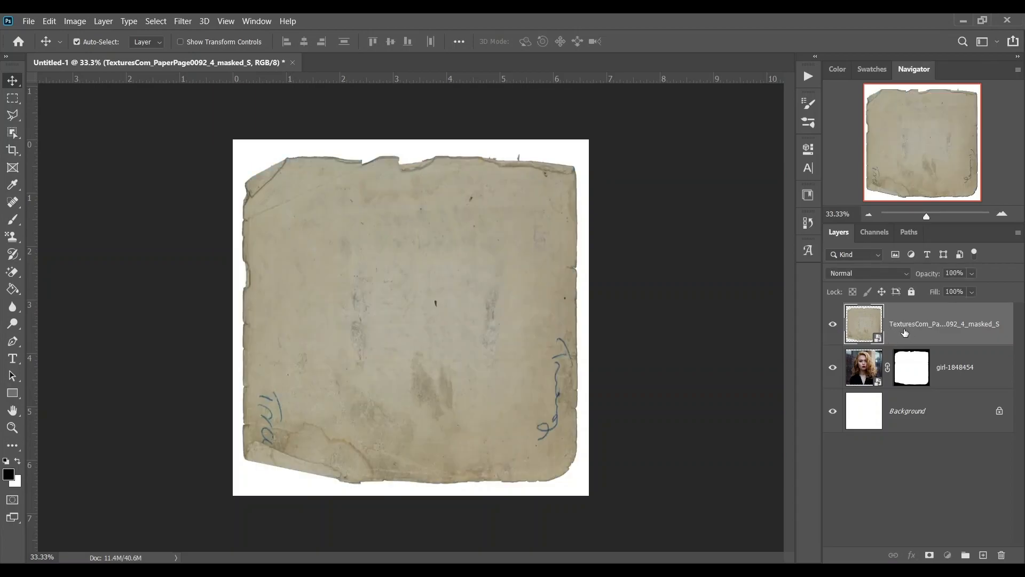
# Step: Start a Black & White adjustment on the paper texture layer and set Reds to -25%
pyautogui.click(75, 21)
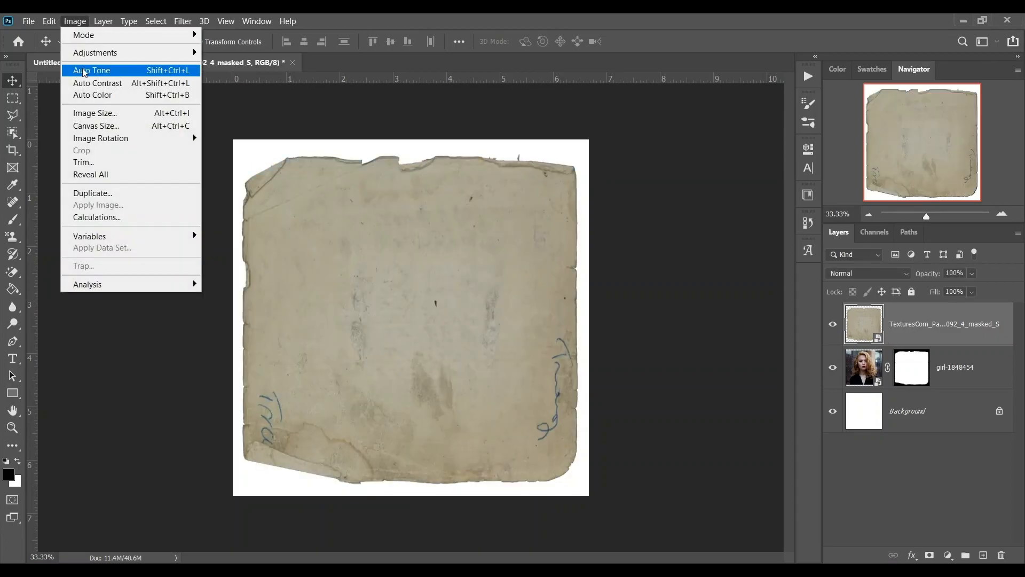
pyautogui.moveTo(126, 52)
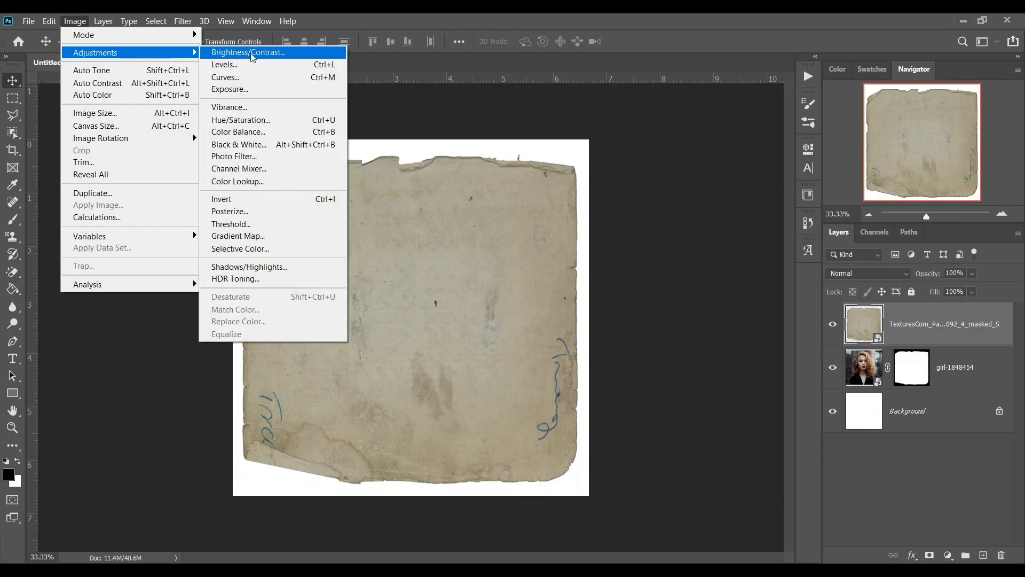
pyautogui.click(293, 148)
pyautogui.moveTo(794, 106); pyautogui.dragTo(773, 109)
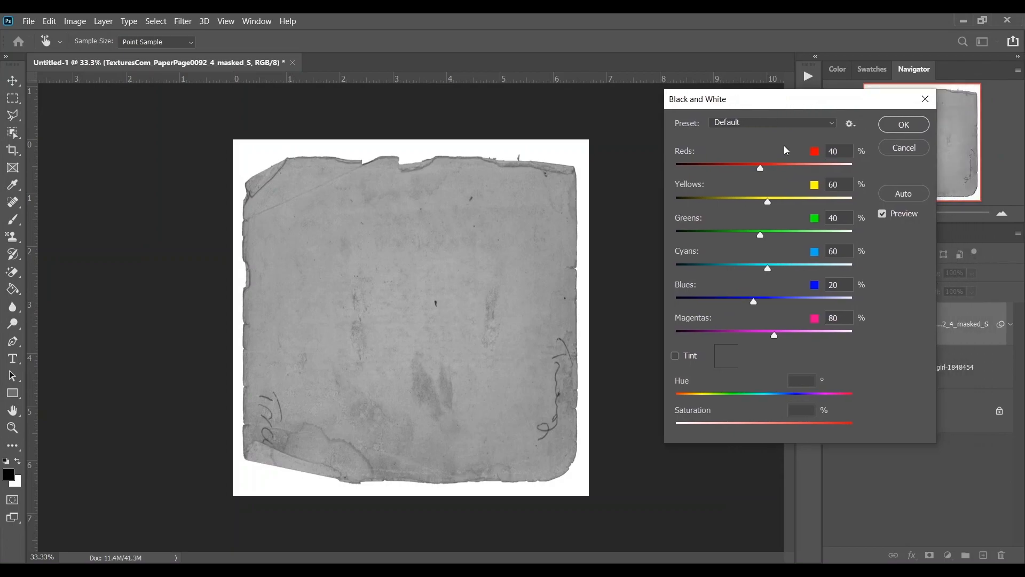
pyautogui.moveTo(742, 168); pyautogui.dragTo(737, 175)
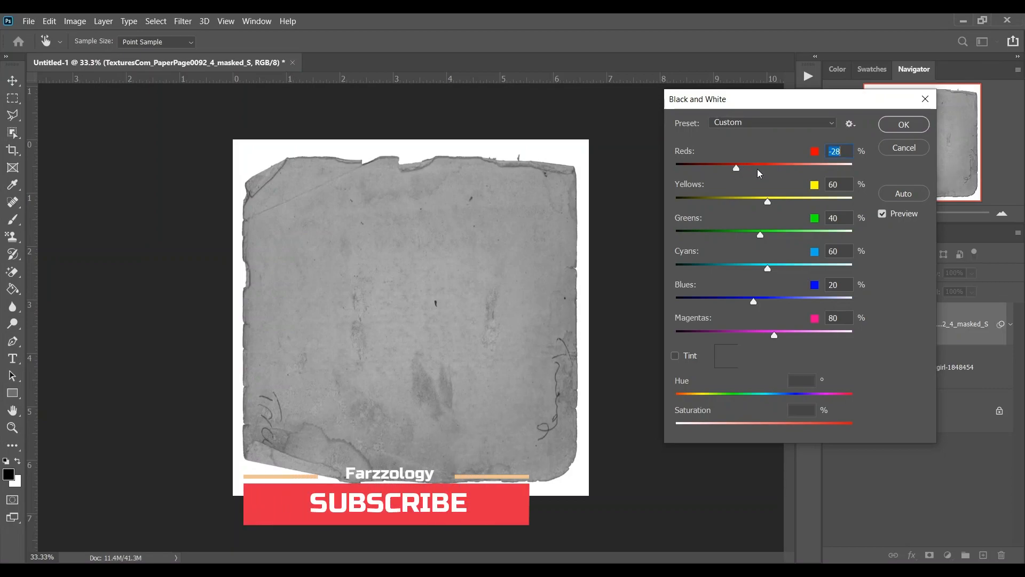
pyautogui.press('Up')
pyautogui.press('Up')
pyautogui.press('Up')
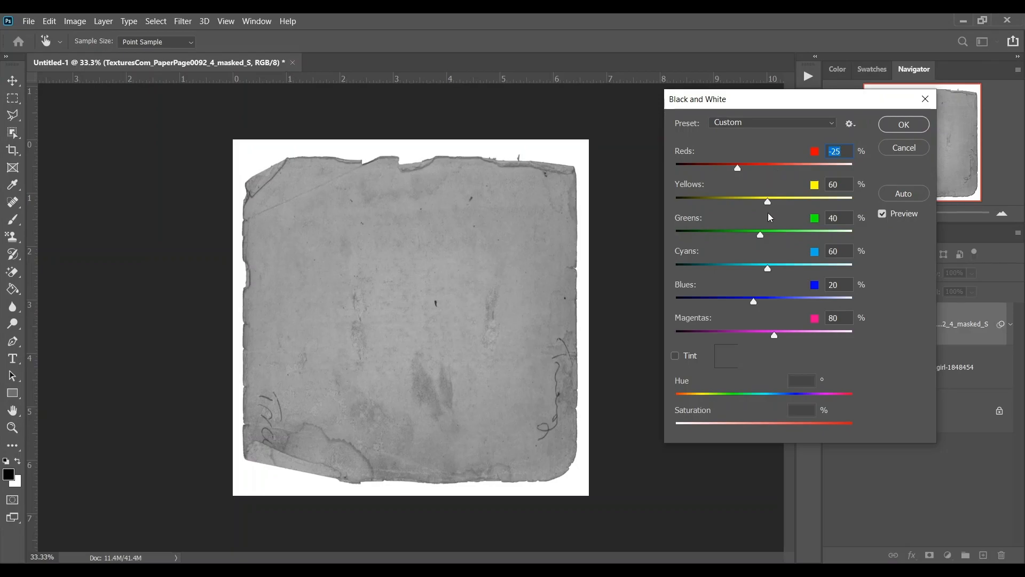
# Step: Set the Black & White adjustment's Yellows to -42%, lower the Greens slightly, and apply it to the paper texture
pyautogui.moveTo(760, 208); pyautogui.dragTo(734, 207)
pyautogui.click(734, 206)
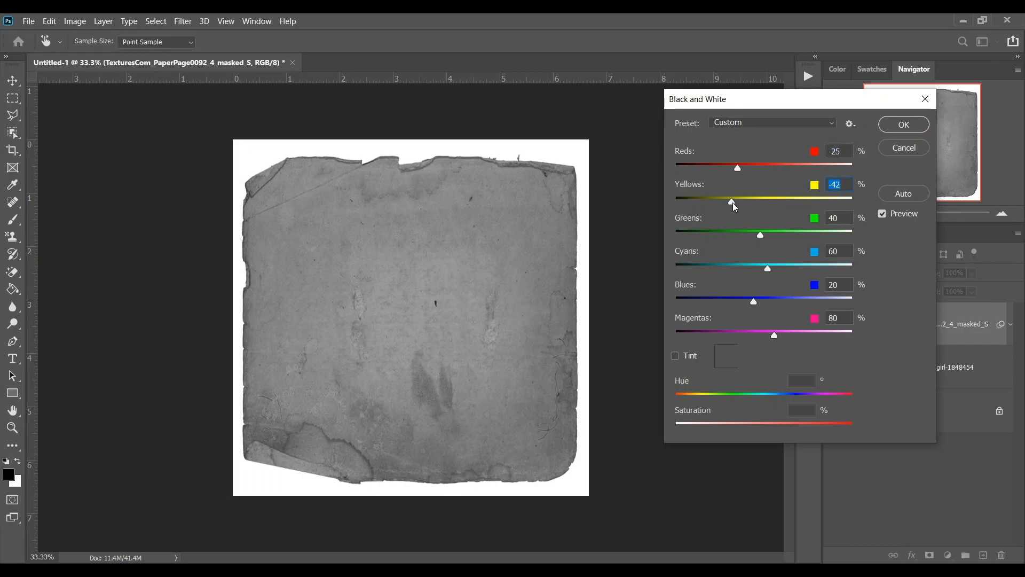
pyautogui.moveTo(748, 236)
pyautogui.mouseDown()
pyautogui.moveTo(727, 233)
pyautogui.moveTo(752, 235)
pyautogui.mouseUp()
pyautogui.click(902, 125)
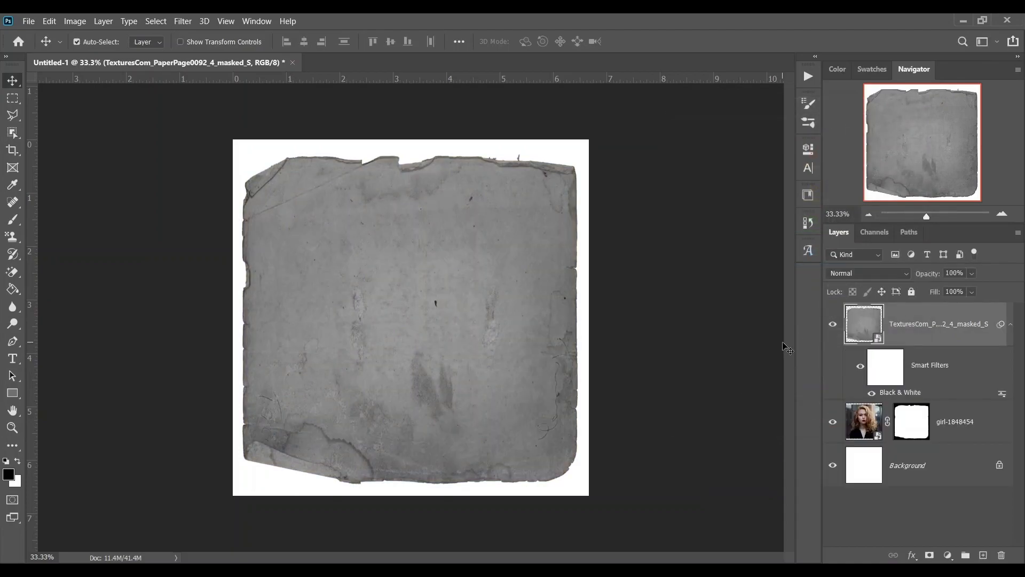
# Step: Set the paper texture layer's blend mode to Screen and invert its tones
pyautogui.click(876, 273)
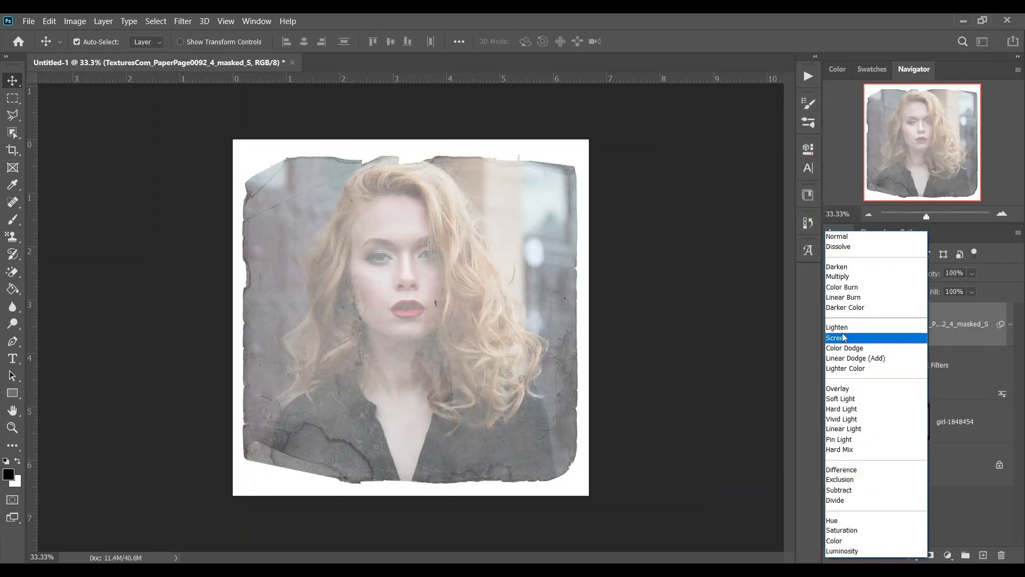
pyautogui.click(843, 338)
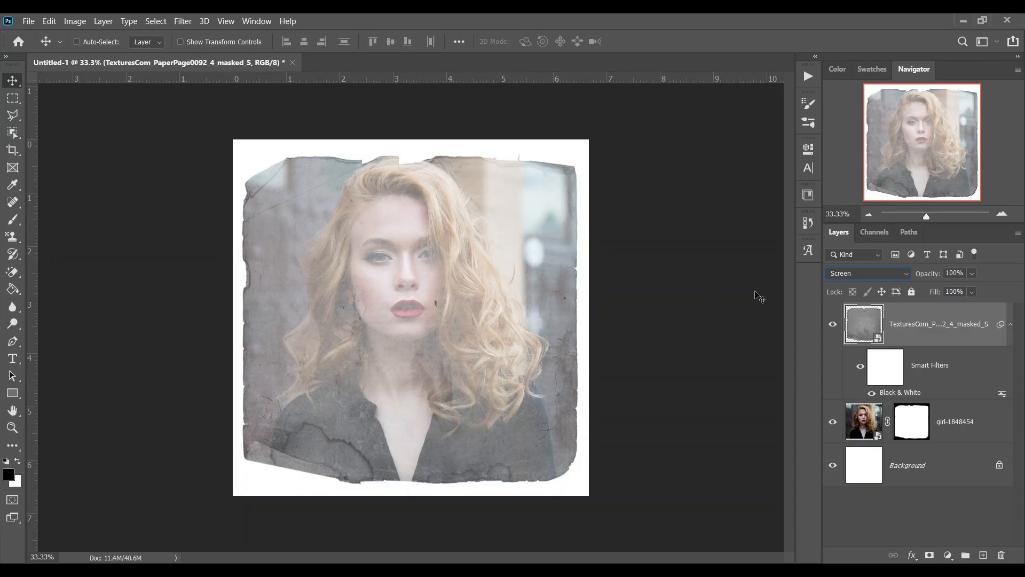
pyautogui.hotkey('ctrl', 'i')
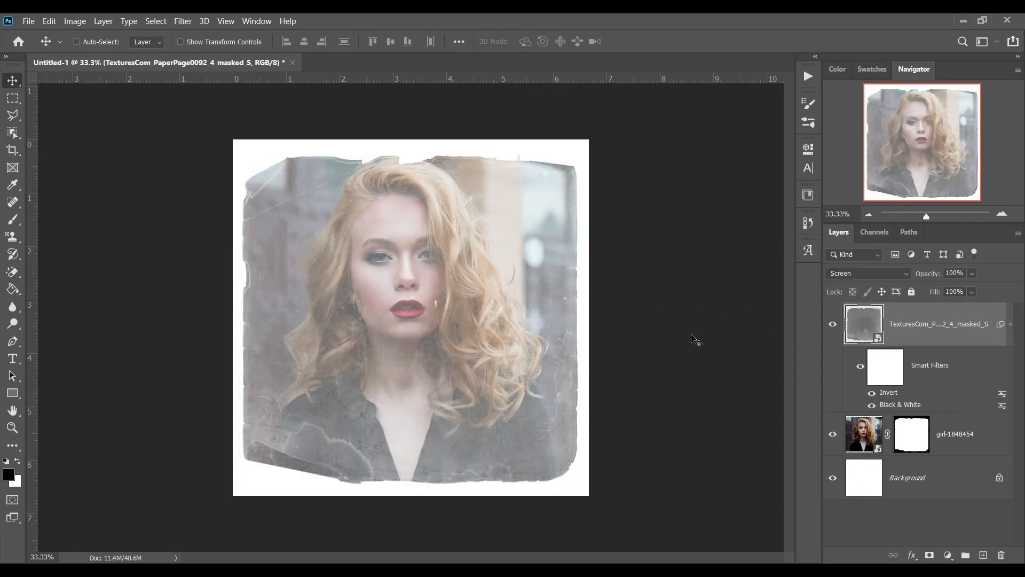
# Step: Apply a Levels adjustment to the paper texture layer with black input 83 and midtone 0.83
pyautogui.hotkey('ctrl', 'l')
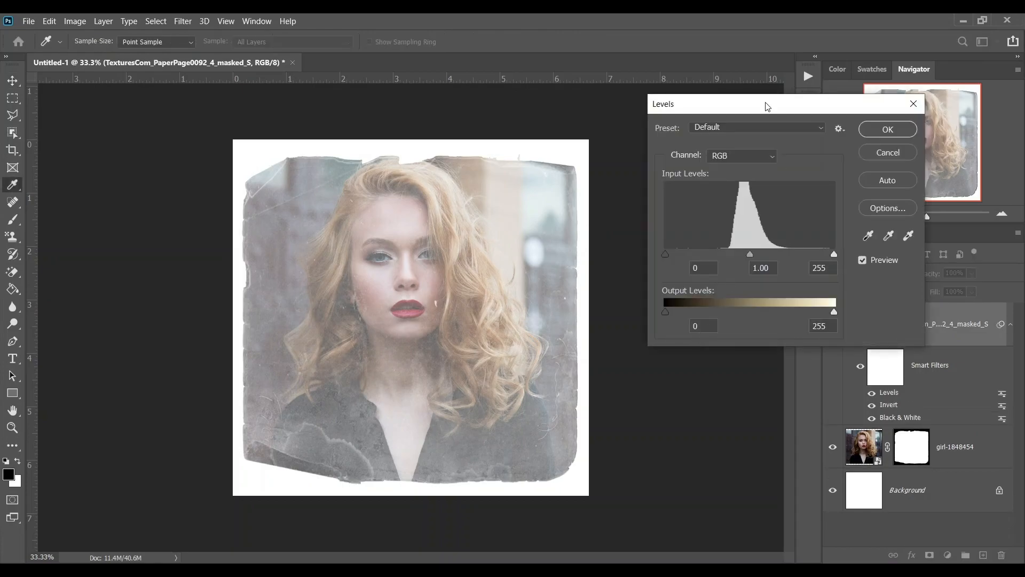
pyautogui.moveTo(767, 103); pyautogui.dragTo(712, 120)
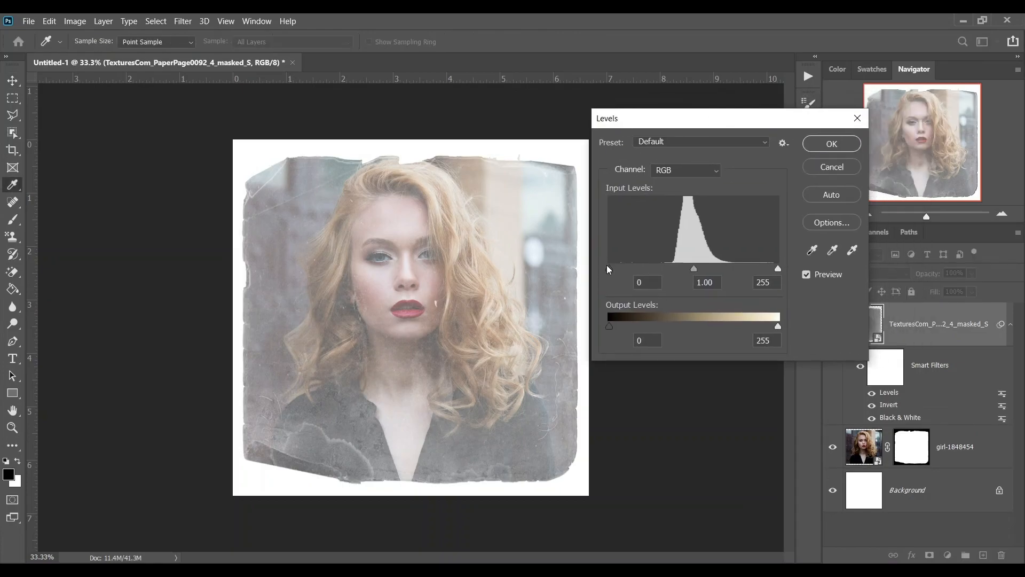
pyautogui.moveTo(612, 270); pyautogui.dragTo(667, 272)
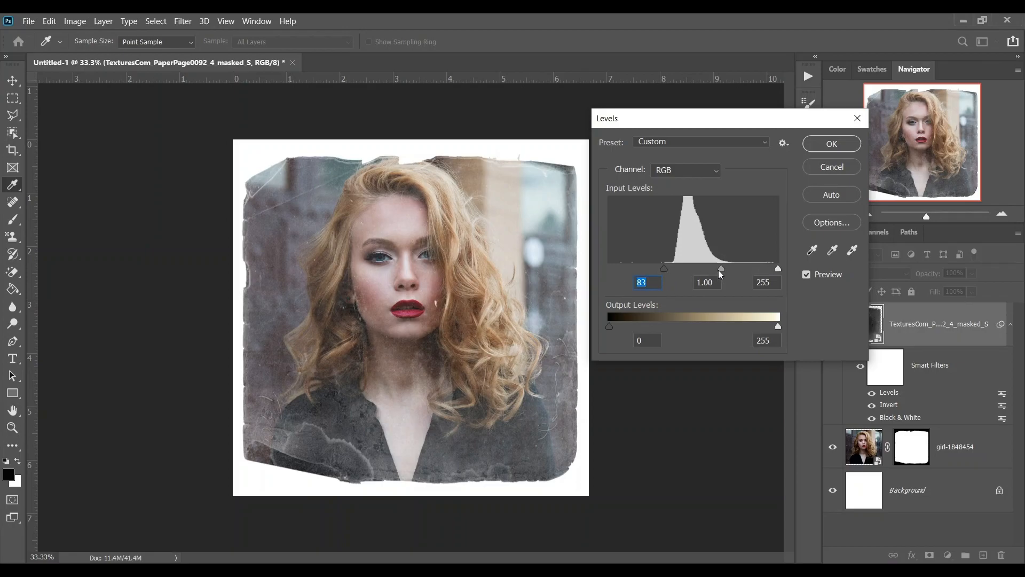
pyautogui.moveTo(724, 273); pyautogui.dragTo(727, 272)
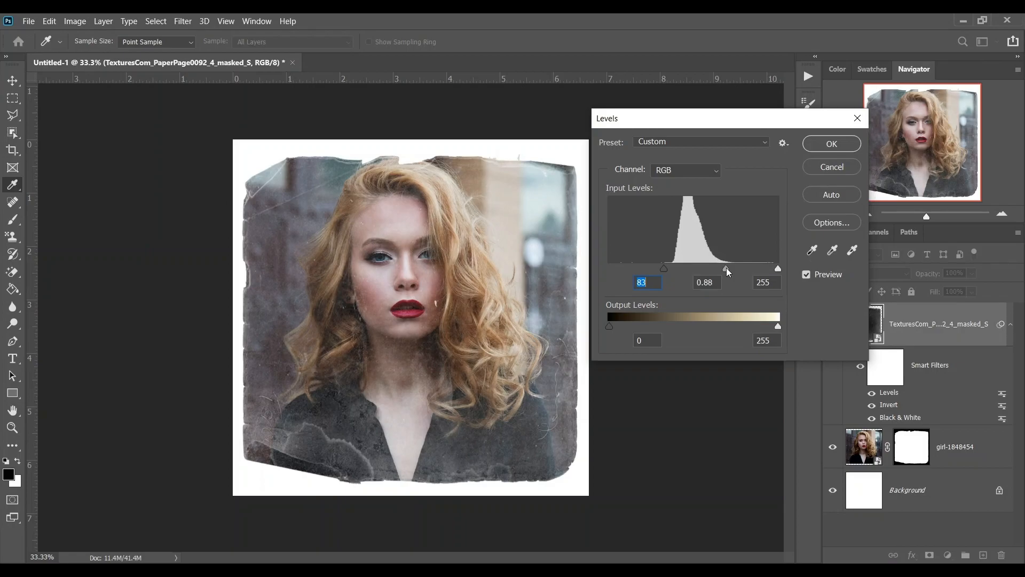
pyautogui.moveTo(727, 272); pyautogui.dragTo(729, 273)
pyautogui.click(730, 272)
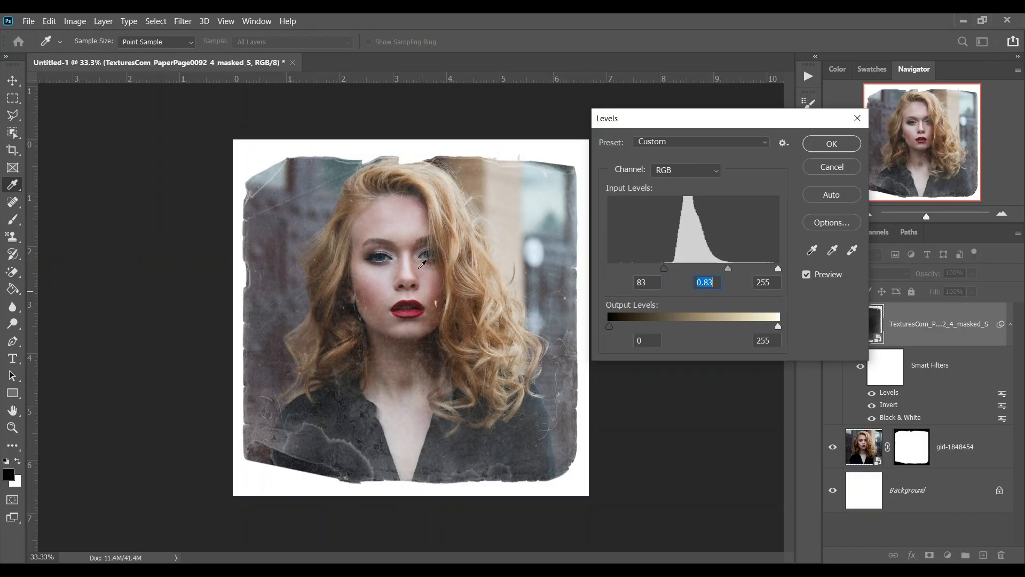
pyautogui.click(836, 148)
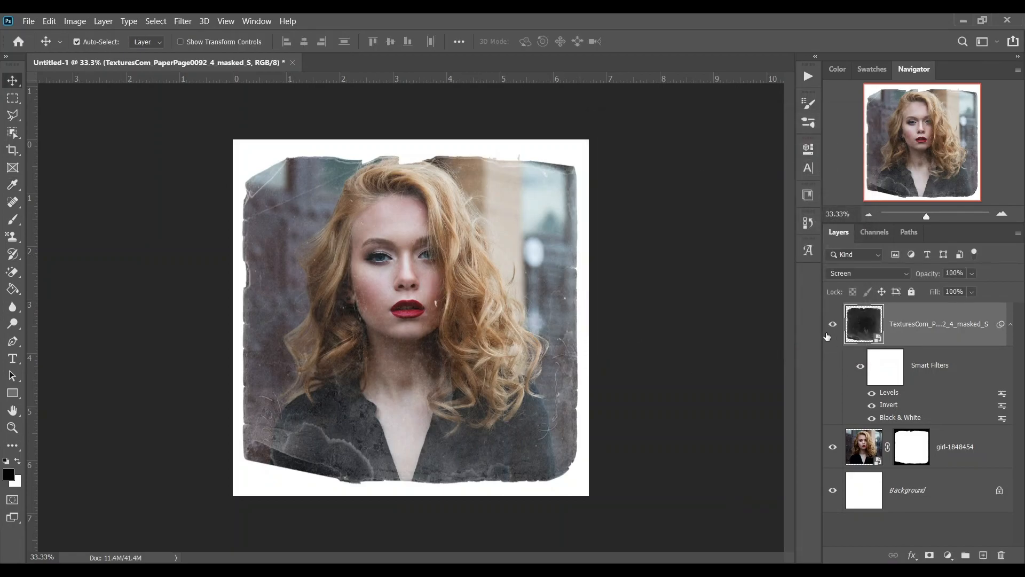
# Step: Compare the portrait with and without the paper texture layer, leaving the layer visible
pyautogui.click(828, 328)
pyautogui.click(828, 328)
pyautogui.click(829, 327)
pyautogui.click(828, 327)
# Step: Place the dust texture file 6 as an embedded layer and scale it up to about 49% around the centre
pyautogui.click(27, 21)
pyautogui.click(106, 274)
pyautogui.click(165, 151)
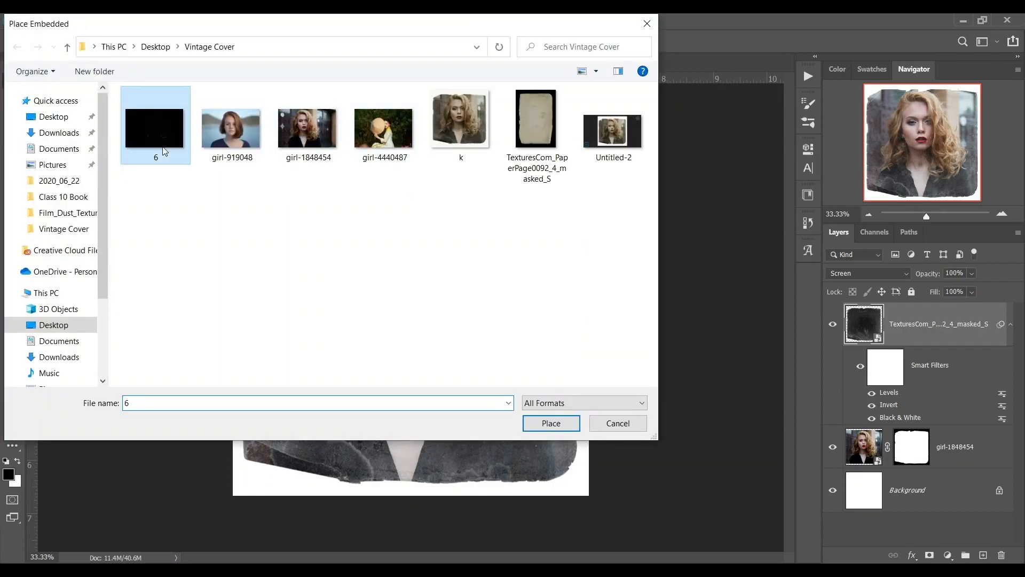
pyautogui.doubleClick(164, 151)
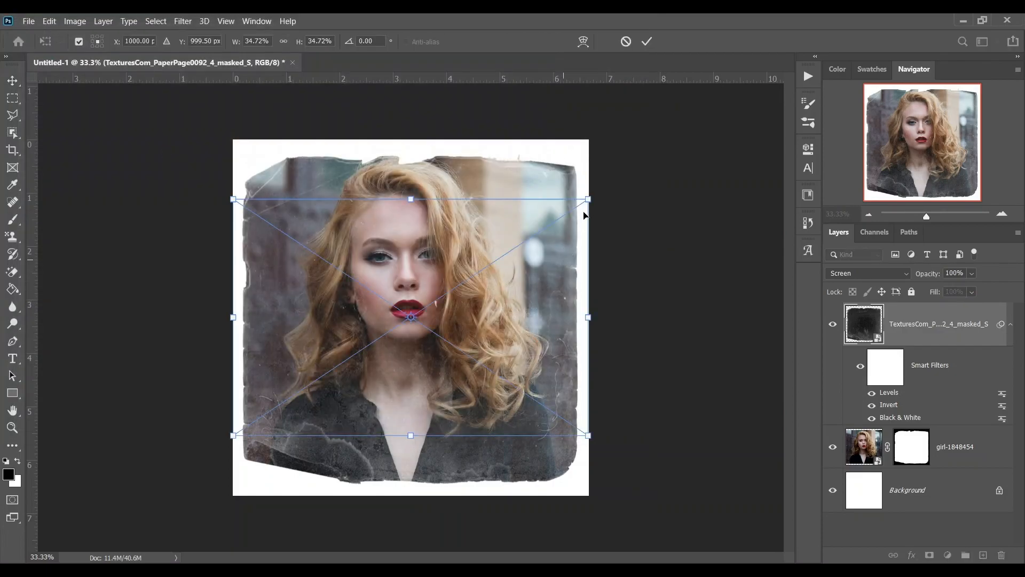
pyautogui.moveTo(588, 199); pyautogui.dragTo(650, 138)
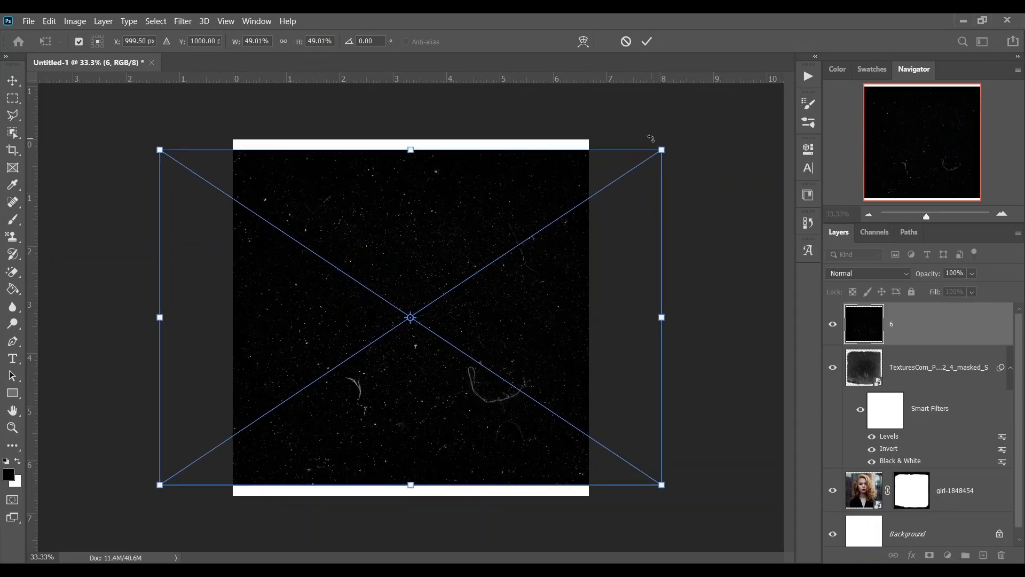
pyautogui.press('Return')
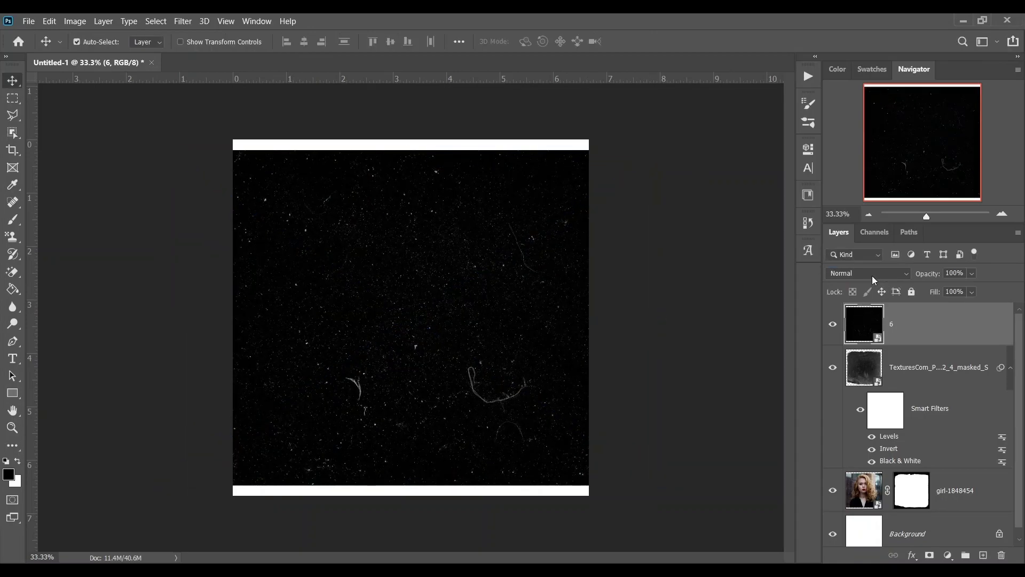
# Step: Set the dust texture layer's blend mode to Screen and apply Levels to it with black input 48
pyautogui.click(873, 275)
pyautogui.click(849, 340)
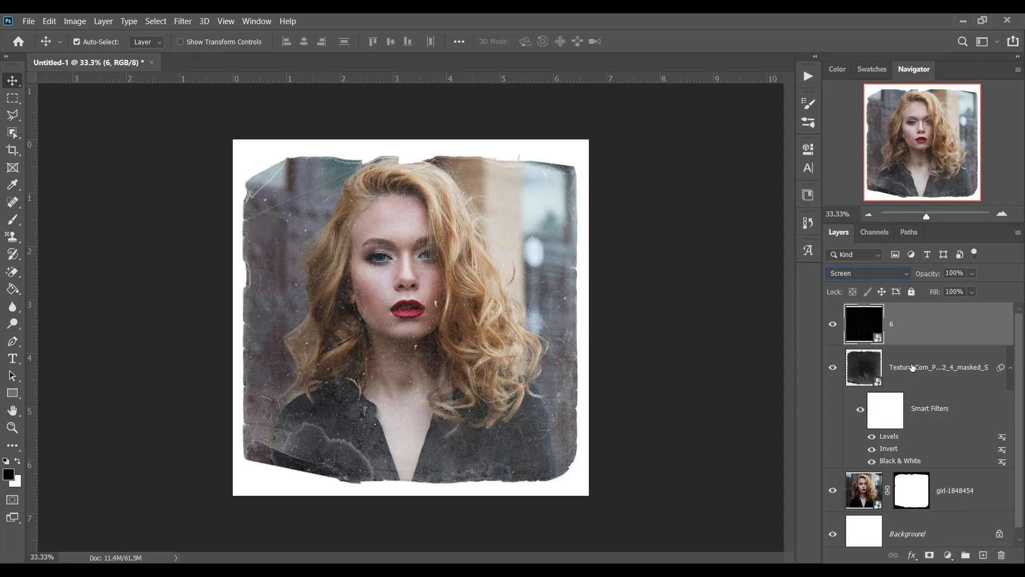
pyautogui.hotkey('ctrl', 'l')
pyautogui.moveTo(627, 268); pyautogui.dragTo(642, 269)
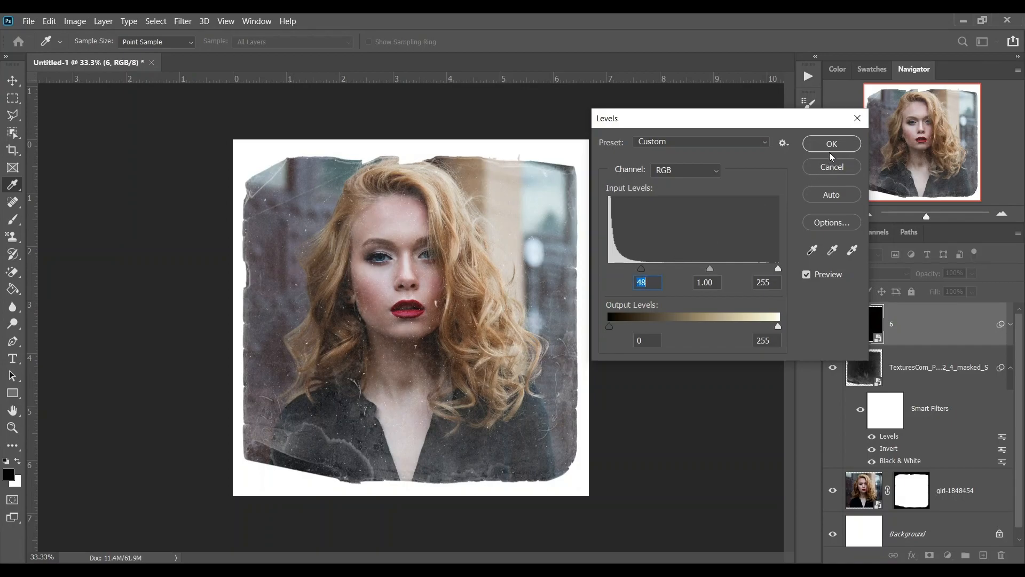
pyautogui.click(831, 147)
# Step: Check the portrait with the dust layer hidden and shown again, and collapse the smart filter lists
pyautogui.click(835, 330)
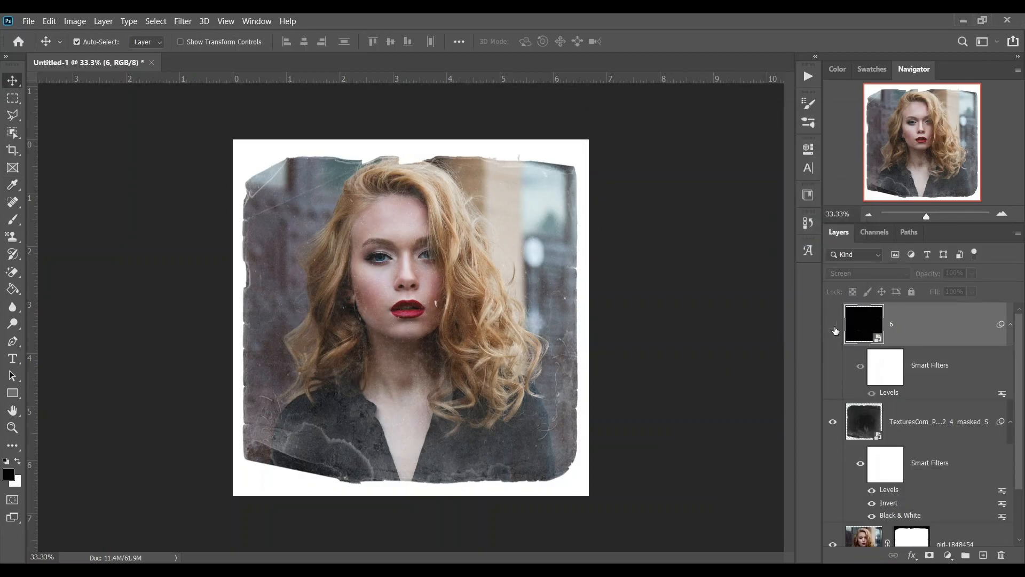
pyautogui.click(833, 324)
pyautogui.click(1010, 368)
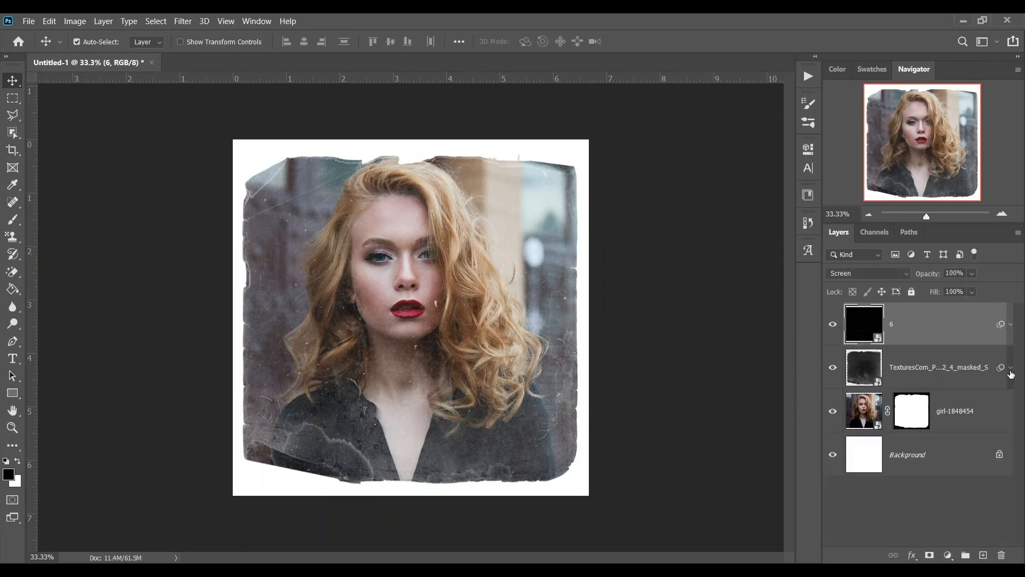
# Step: Add a Hue/Saturation adjustment layer on top with Colorize enabled, Hue 50 and Lightness -8
pyautogui.click(948, 556)
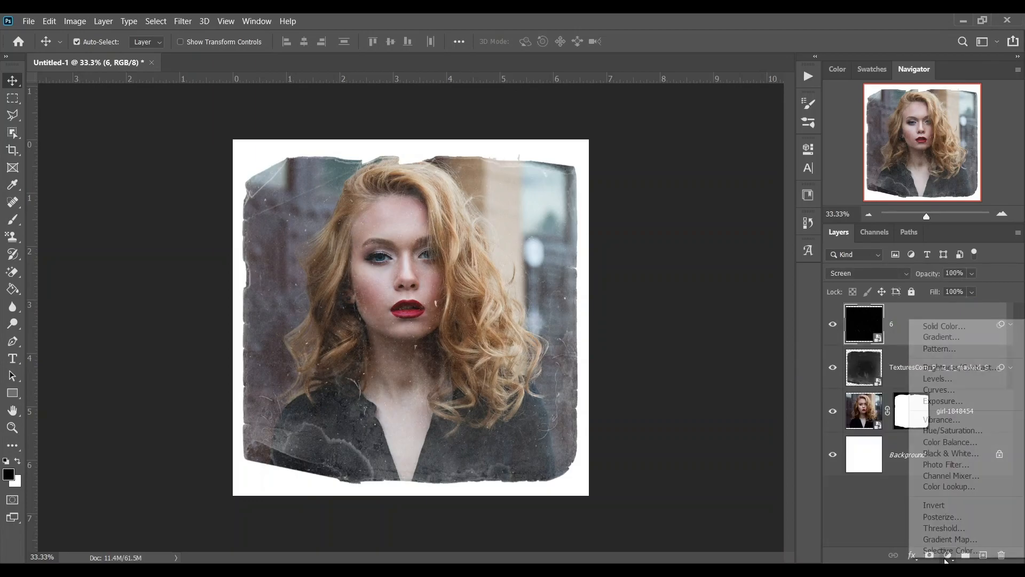
pyautogui.click(953, 430)
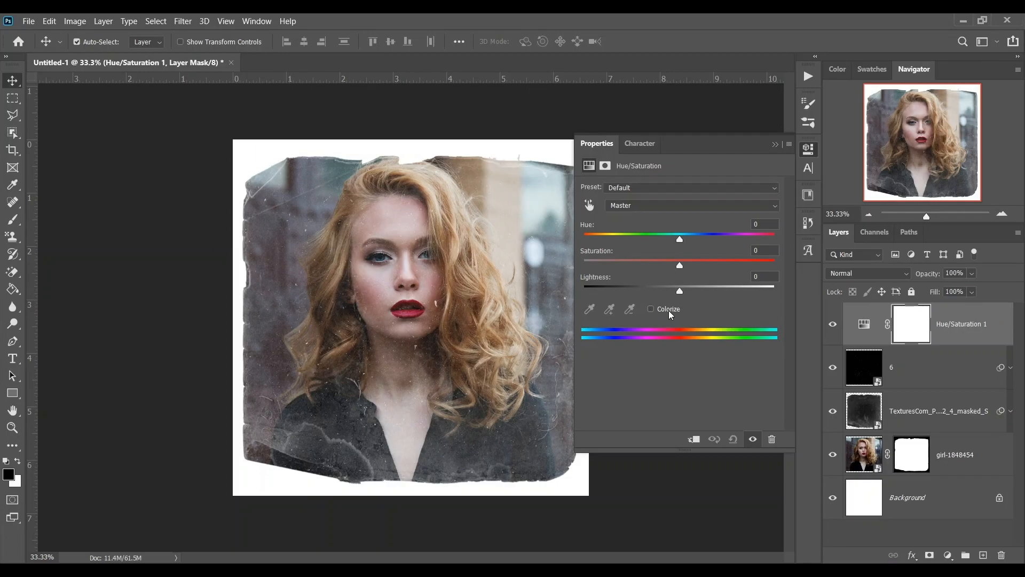
pyautogui.click(669, 311)
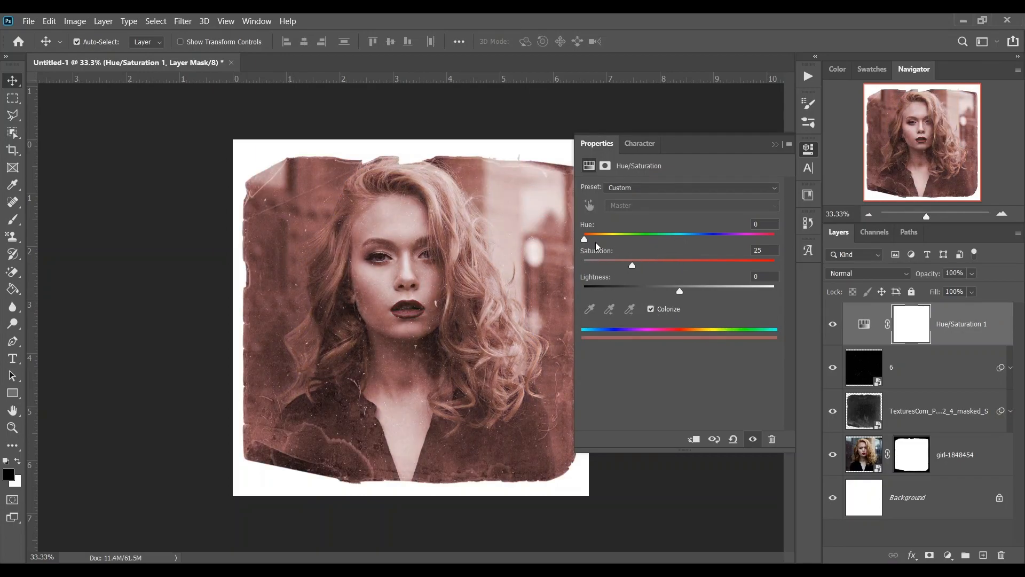
pyautogui.moveTo(585, 241); pyautogui.dragTo(620, 243)
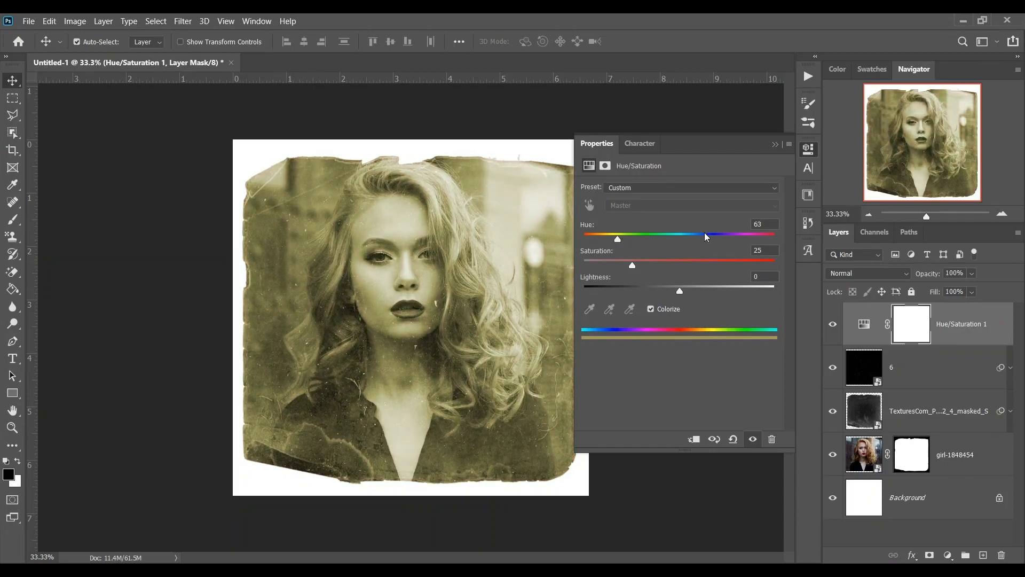
pyautogui.moveTo(764, 224); pyautogui.dragTo(730, 220)
pyautogui.write('50')
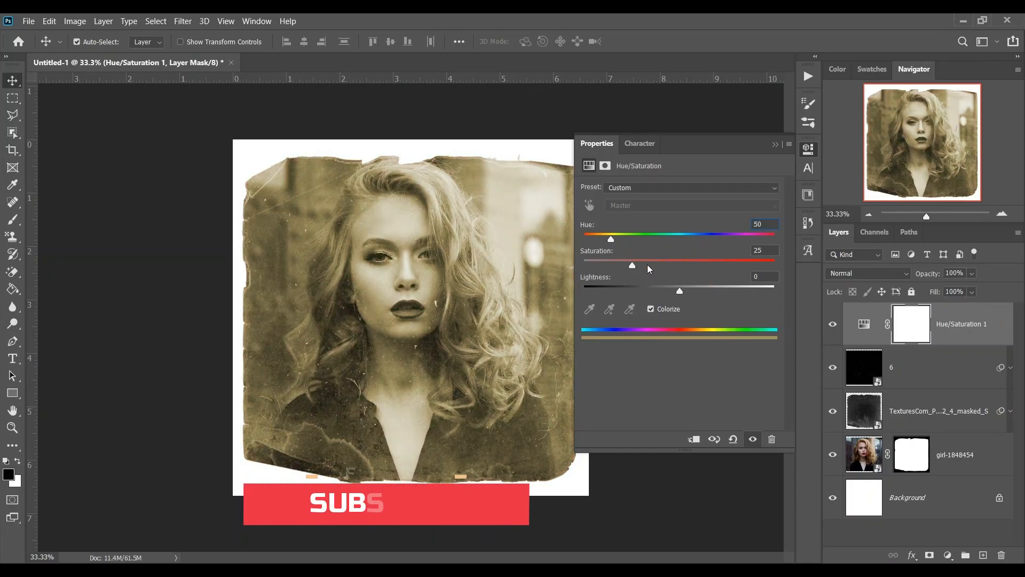
pyautogui.click(673, 291)
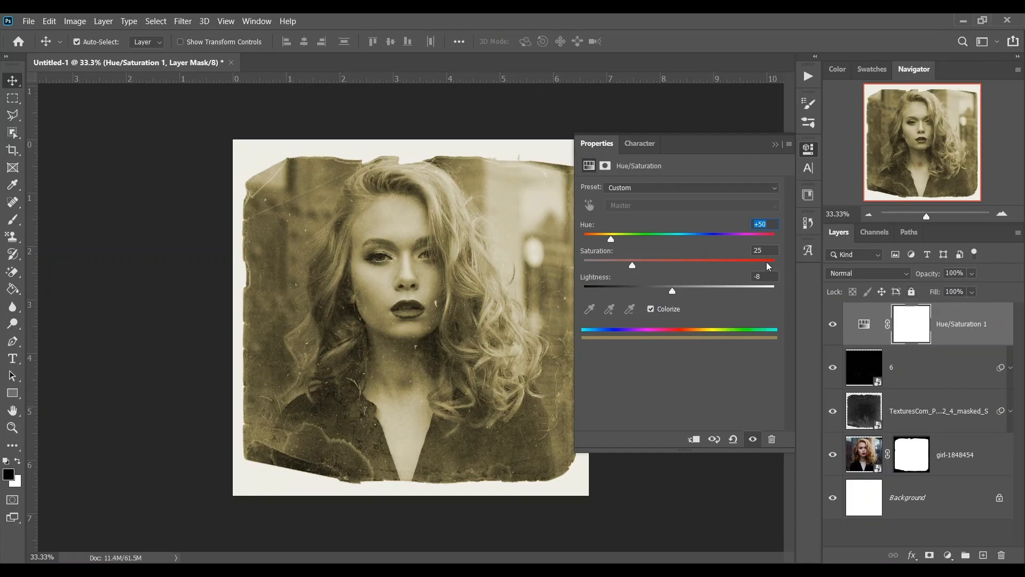
# Step: Reduce the Hue/Saturation layer's opacity to 45%
pyautogui.click(971, 274)
pyautogui.click(950, 292)
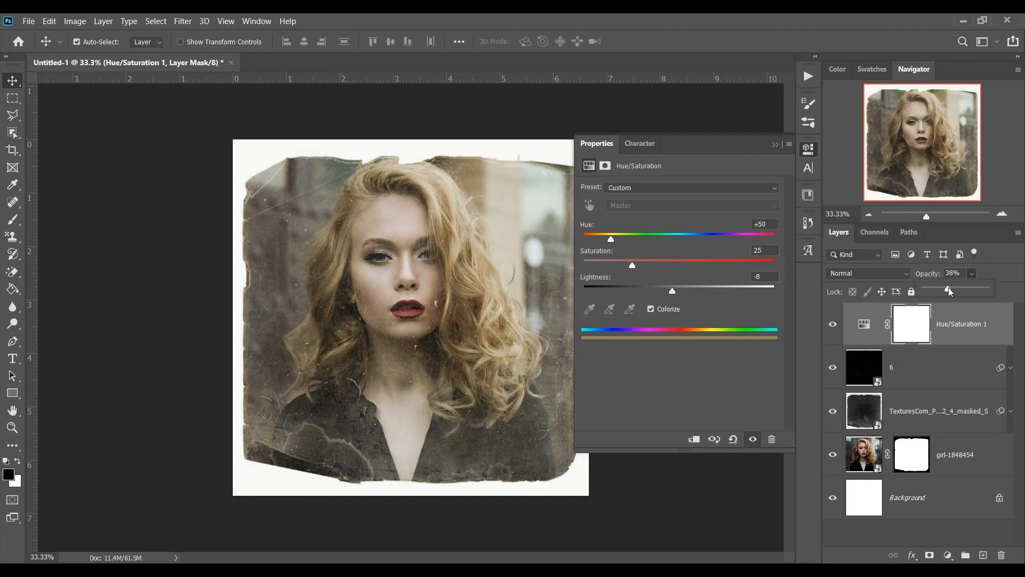
pyautogui.moveTo(949, 290); pyautogui.dragTo(952, 290)
pyautogui.click(959, 275)
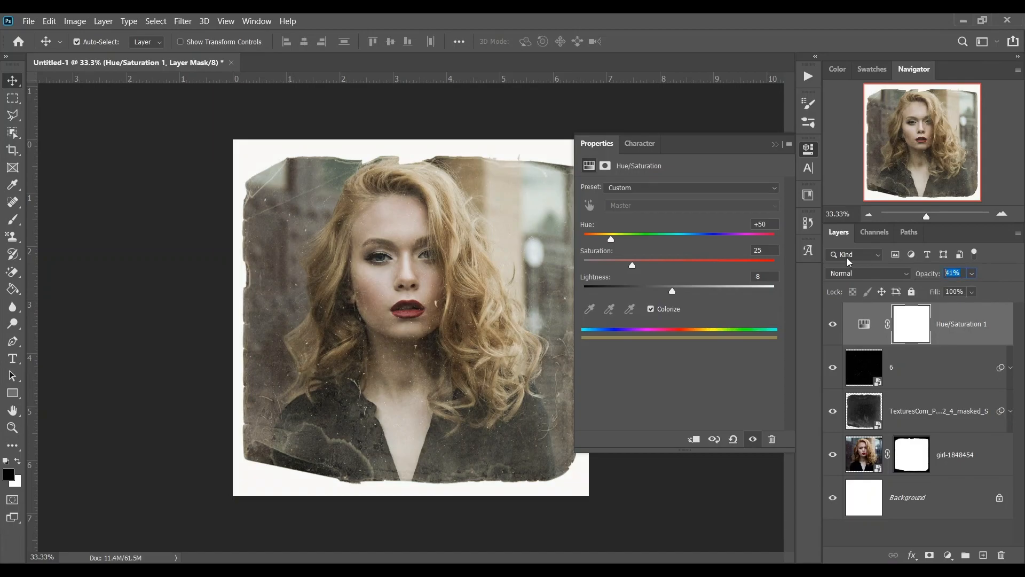
# Step: Compare the image without the Hue/Saturation layer and with only the masked portrait shown, restoring all layers
pyautogui.click(833, 324)
pyautogui.click(833, 324)
pyautogui.click(776, 144)
pyautogui.keyDown('alt'); pyautogui.click(833, 498); pyautogui.keyUp('alt')
pyautogui.keyDown('alt'); pyautogui.click(833, 497); pyautogui.keyUp('alt')
pyautogui.keyDown('alt'); pyautogui.click(833, 456); pyautogui.keyUp('alt')
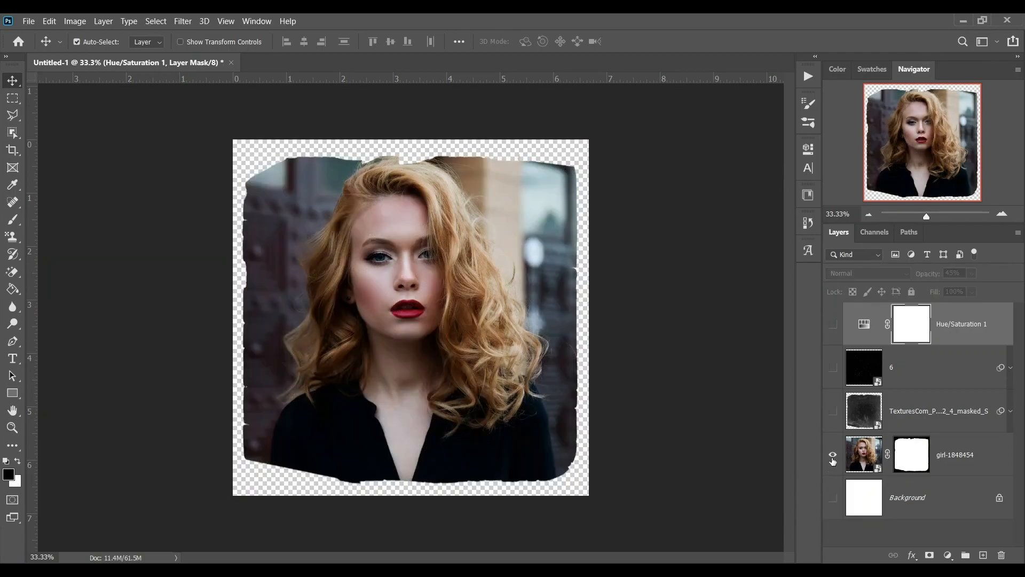
pyautogui.keyDown('alt'); pyautogui.click(833, 457); pyautogui.keyUp('alt')
# Step: Stamp all visible layers into a new top layer and start Shadows/Highlights on it with expanded options and Shadows Amount 0%
pyautogui.click(975, 328)
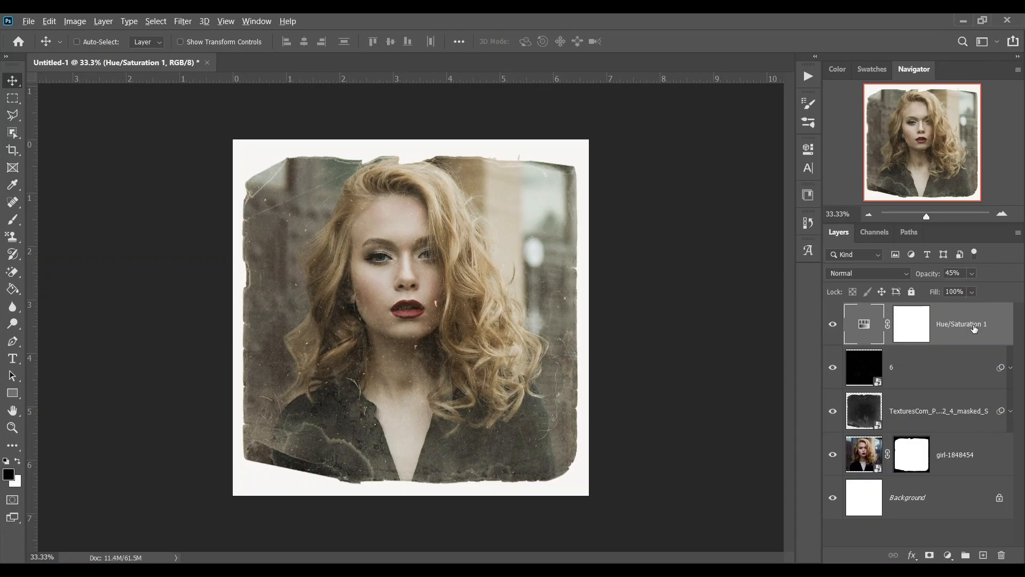
pyautogui.hotkey('ctrl', 'shift', 'alt', 'e')
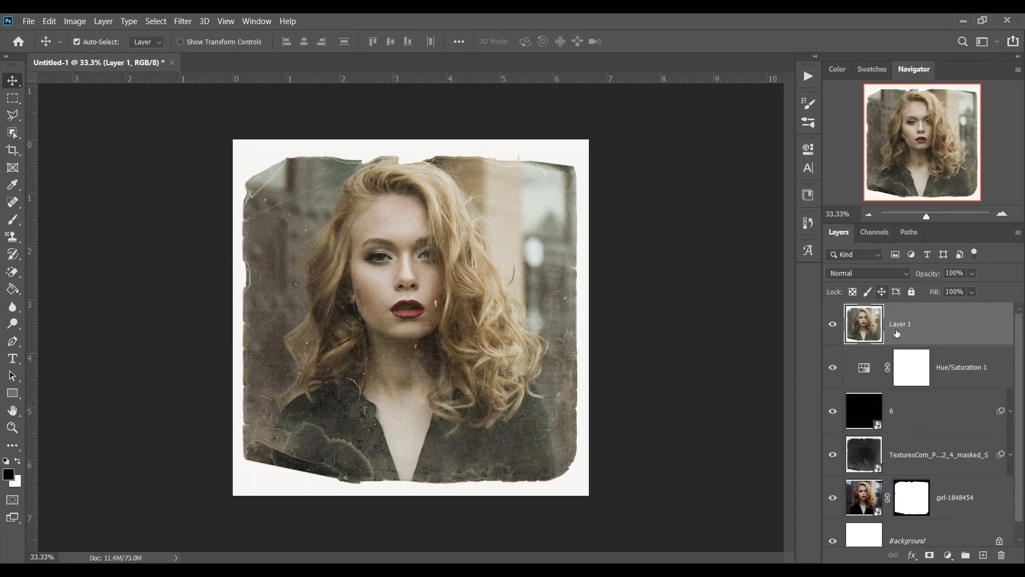
pyautogui.click(79, 21)
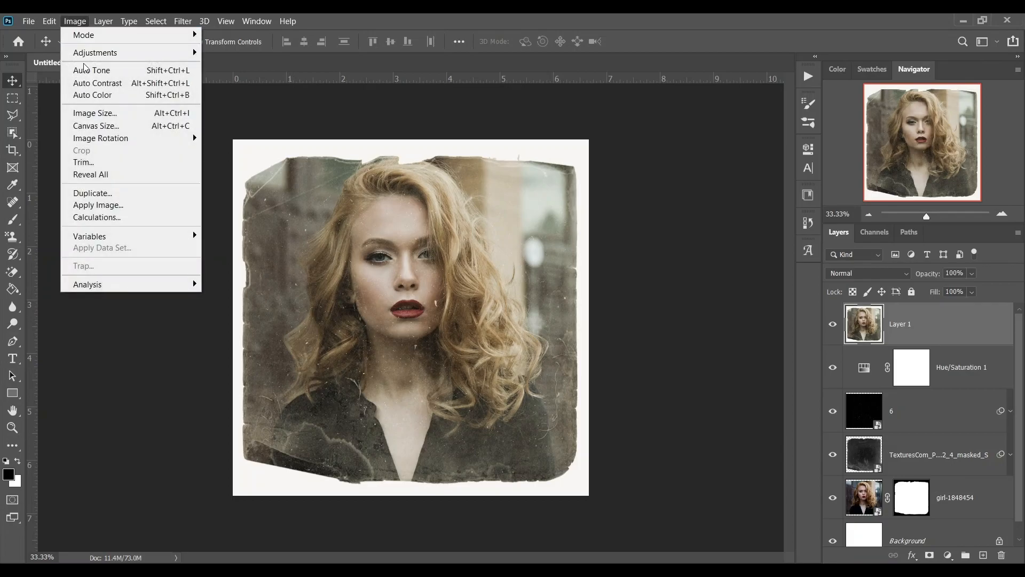
pyautogui.moveTo(128, 53)
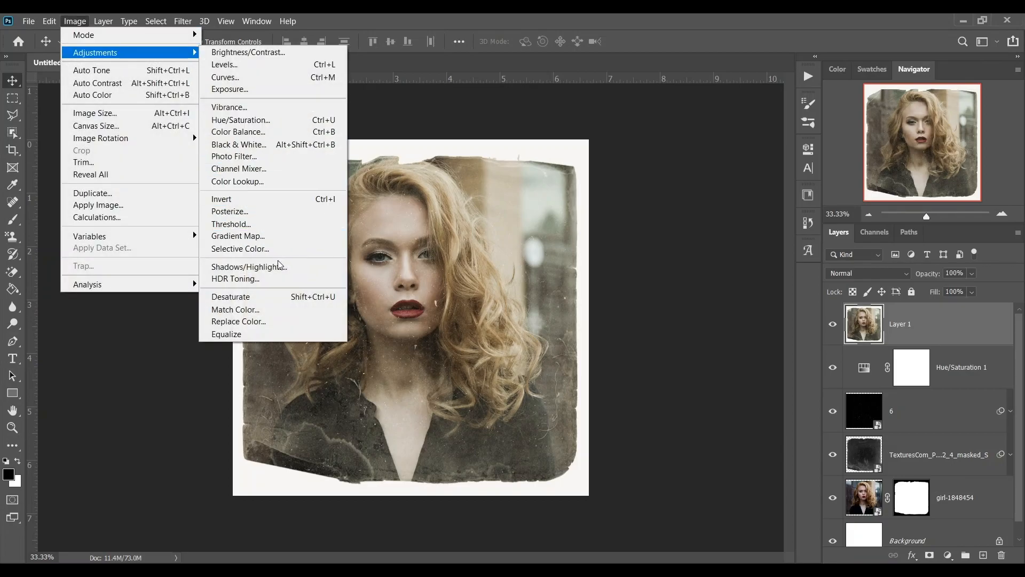
pyautogui.click(299, 267)
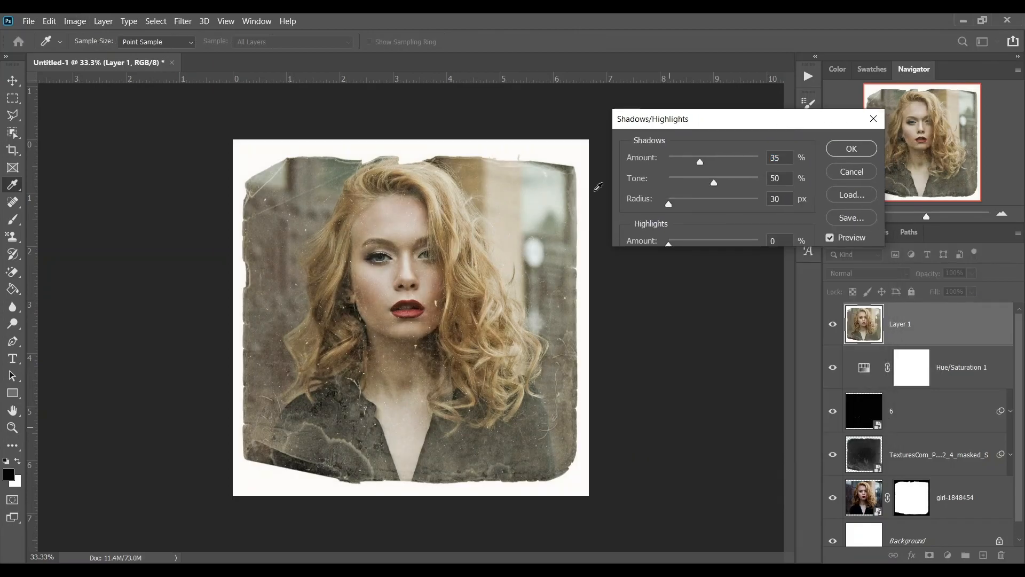
pyautogui.click(657, 239)
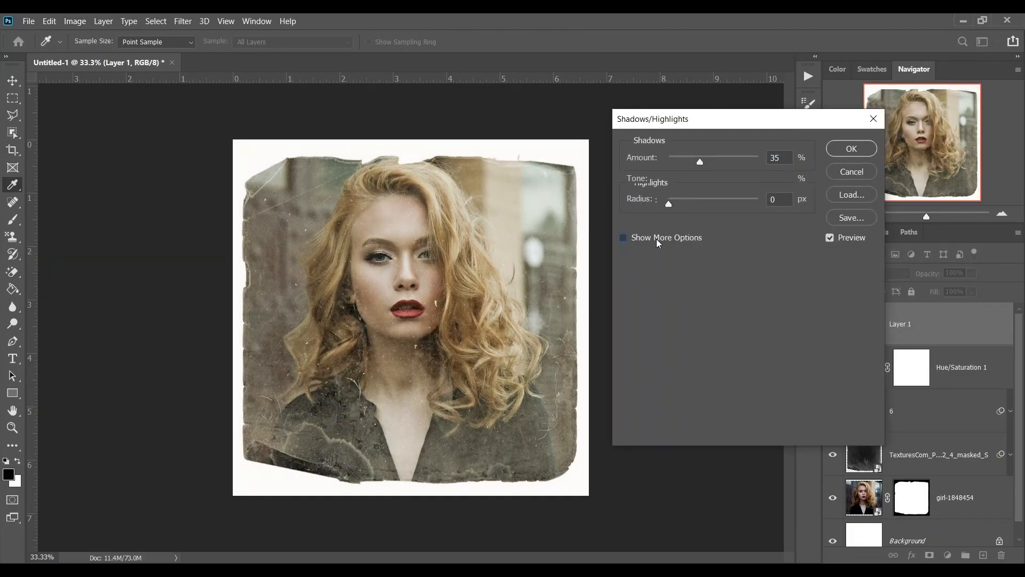
pyautogui.moveTo(700, 161); pyautogui.dragTo(647, 166)
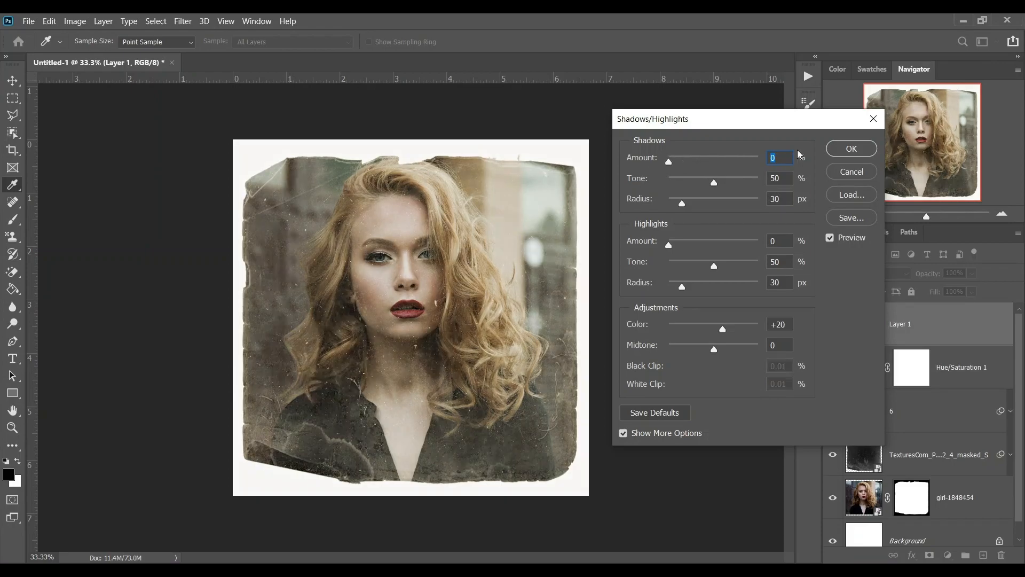
# Step: Set Highlights Amount to 33% and Radius to 73 px, Color to +7, compare the preview and apply the adjustment
pyautogui.click(690, 240)
pyautogui.moveTo(690, 240); pyautogui.dragTo(695, 242)
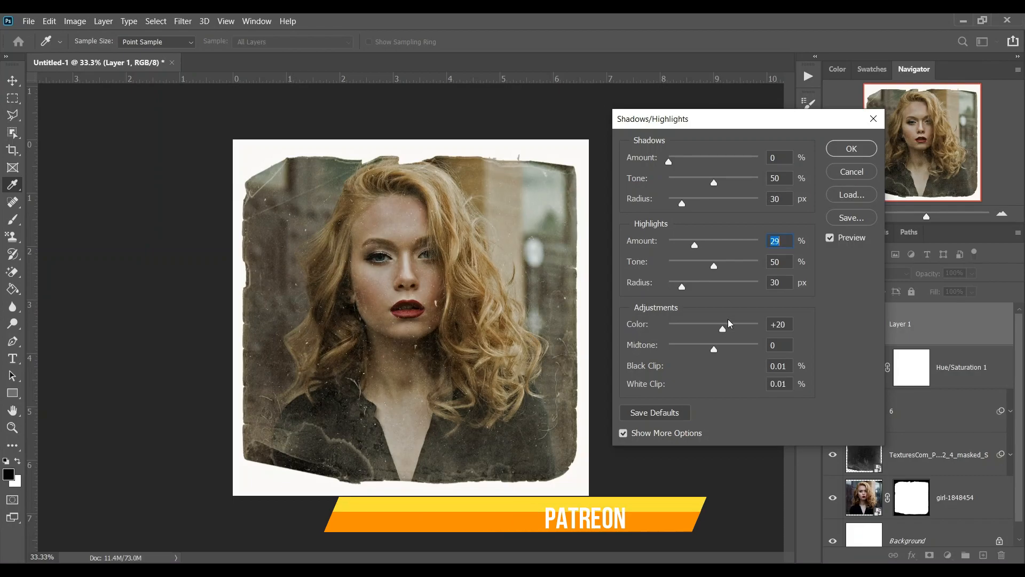
pyautogui.click(714, 326)
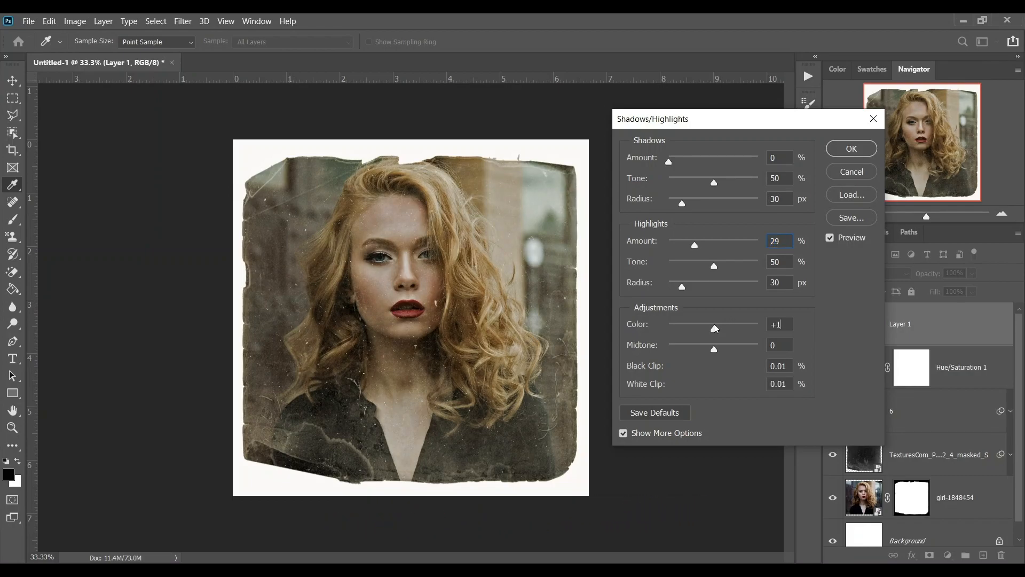
pyautogui.moveTo(715, 327); pyautogui.dragTo(718, 327)
pyautogui.click(695, 285)
pyautogui.moveTo(697, 288); pyautogui.dragTo(701, 287)
pyautogui.click(697, 243)
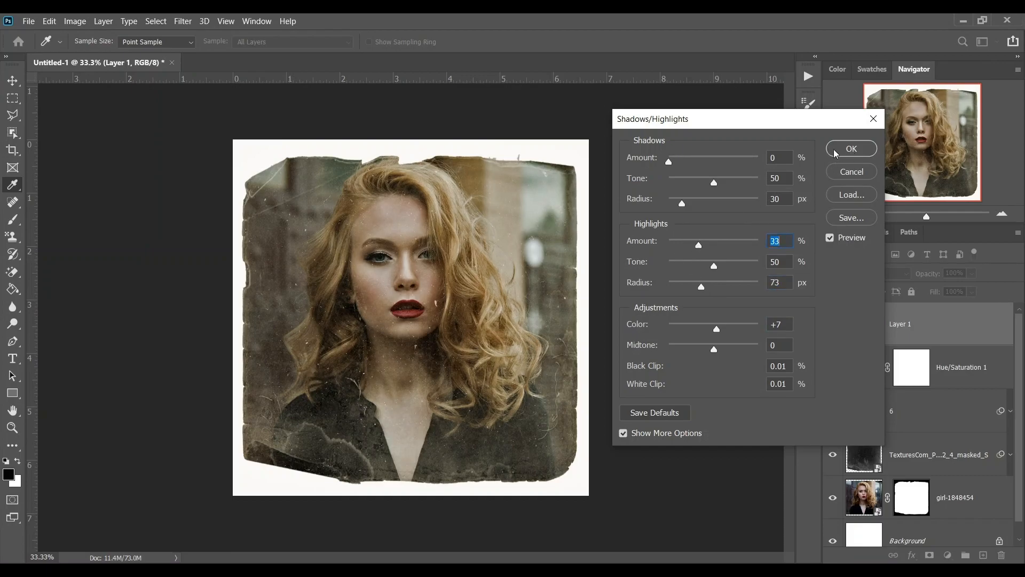
pyautogui.click(831, 238)
pyautogui.click(831, 239)
pyautogui.click(851, 148)
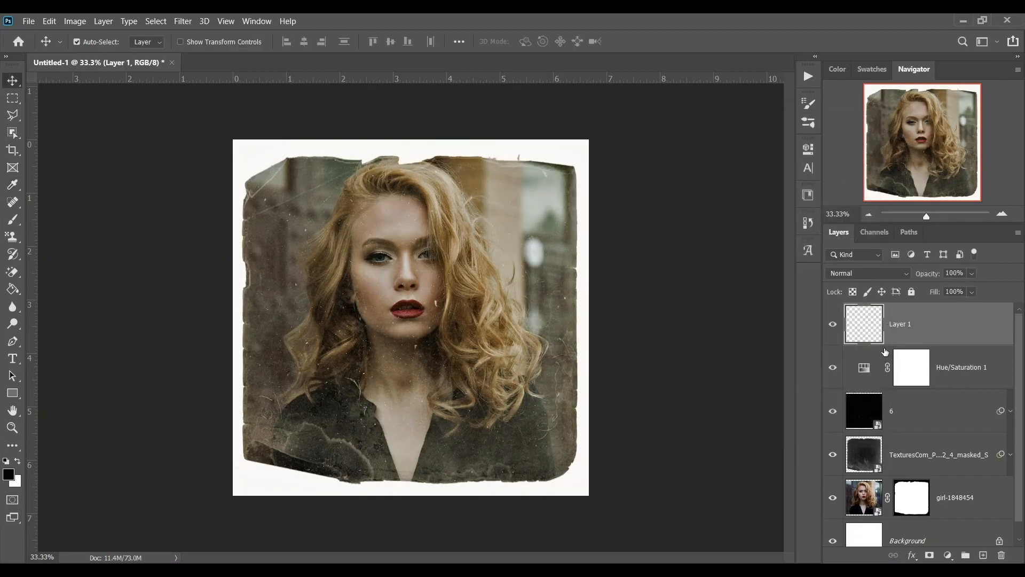
# Step: Compare the finished vintage effect with the masked portrait alone, leaving all layers visible
pyautogui.scroll(-1, 842, 383)
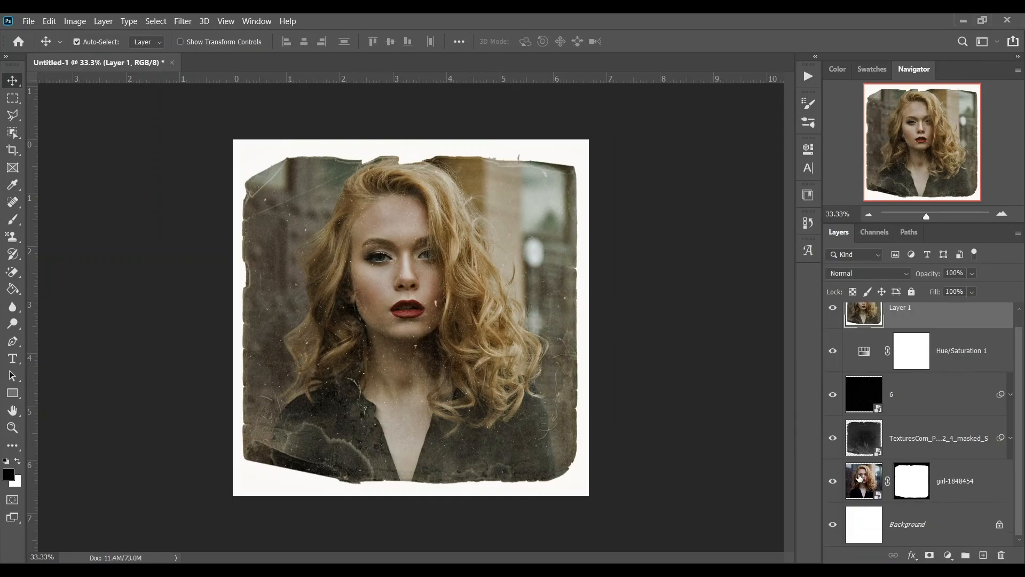
pyautogui.keyDown('alt'); pyautogui.click(832, 481); pyautogui.keyUp('alt')
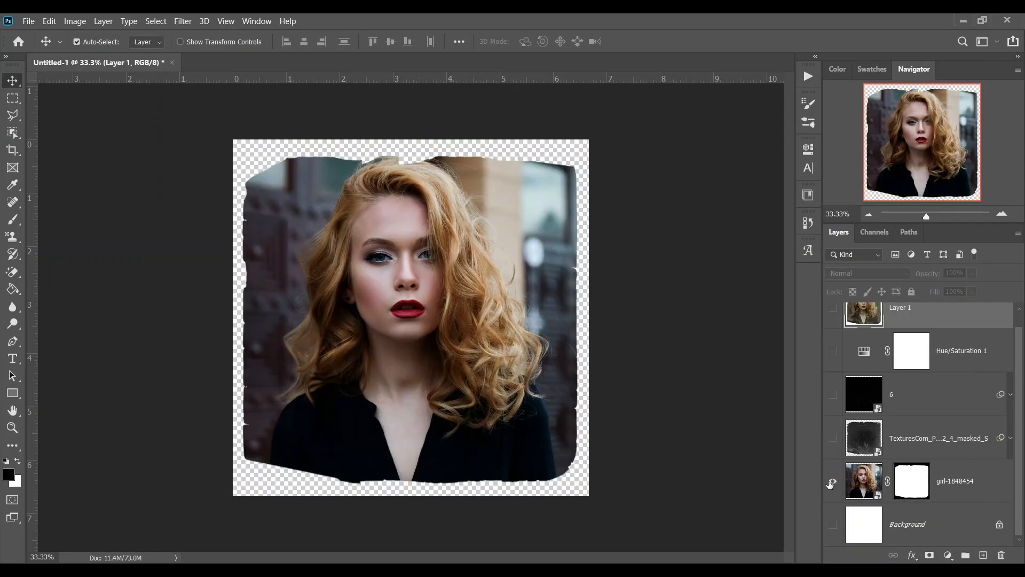
pyautogui.keyDown('alt'); pyautogui.click(832, 482); pyautogui.keyUp('alt')
pyautogui.keyDown('alt'); pyautogui.click(831, 482); pyautogui.keyUp('alt')
pyautogui.keyDown('alt'); pyautogui.click(831, 482); pyautogui.keyUp('alt')
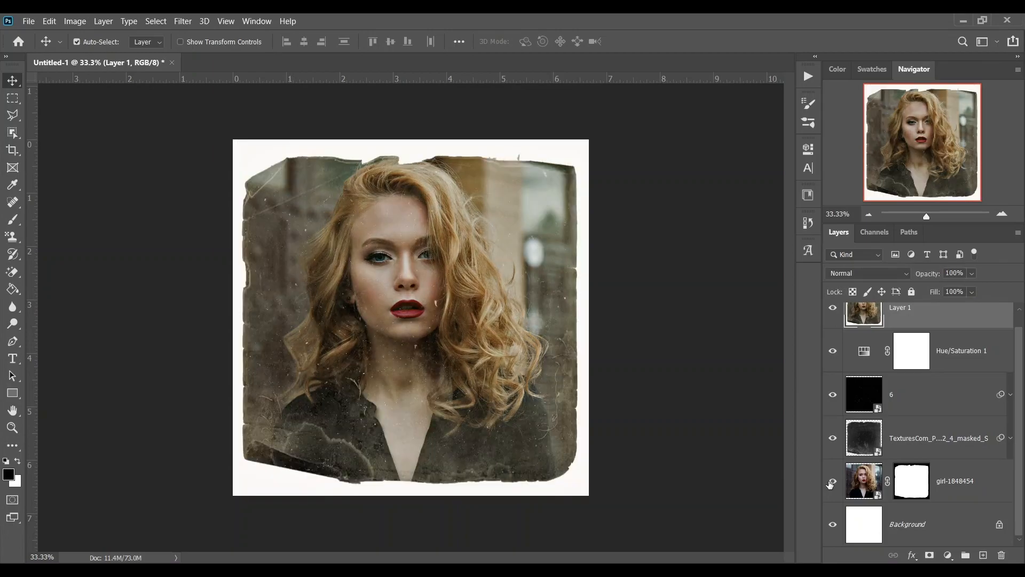